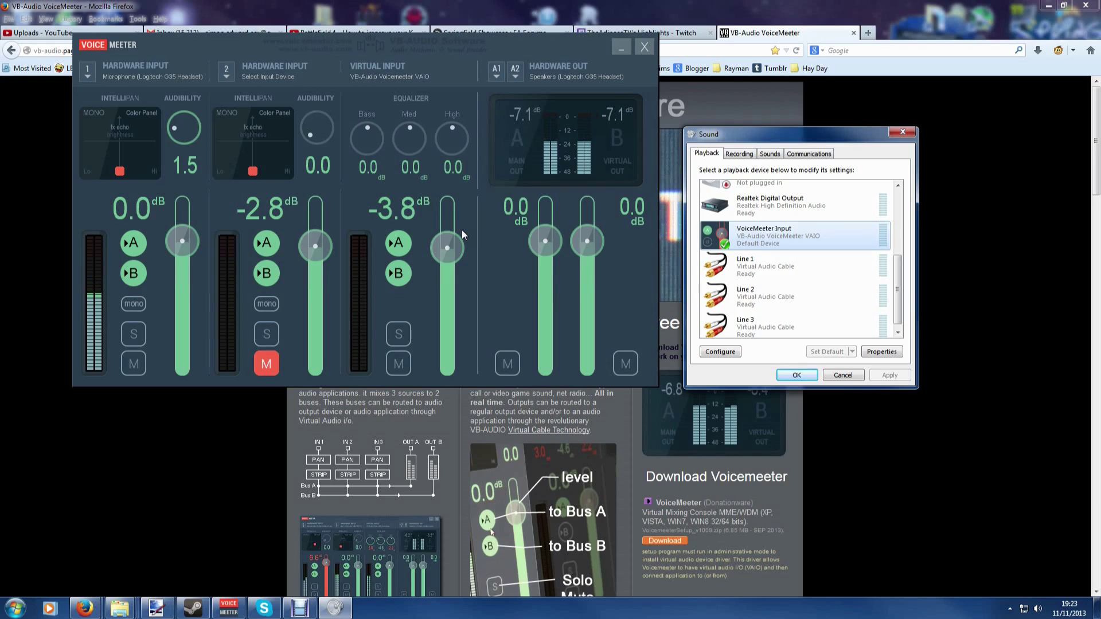
{"action": "left_click_drag", "start_coordinate": [205, 45], "coordinate": [311, 113]}
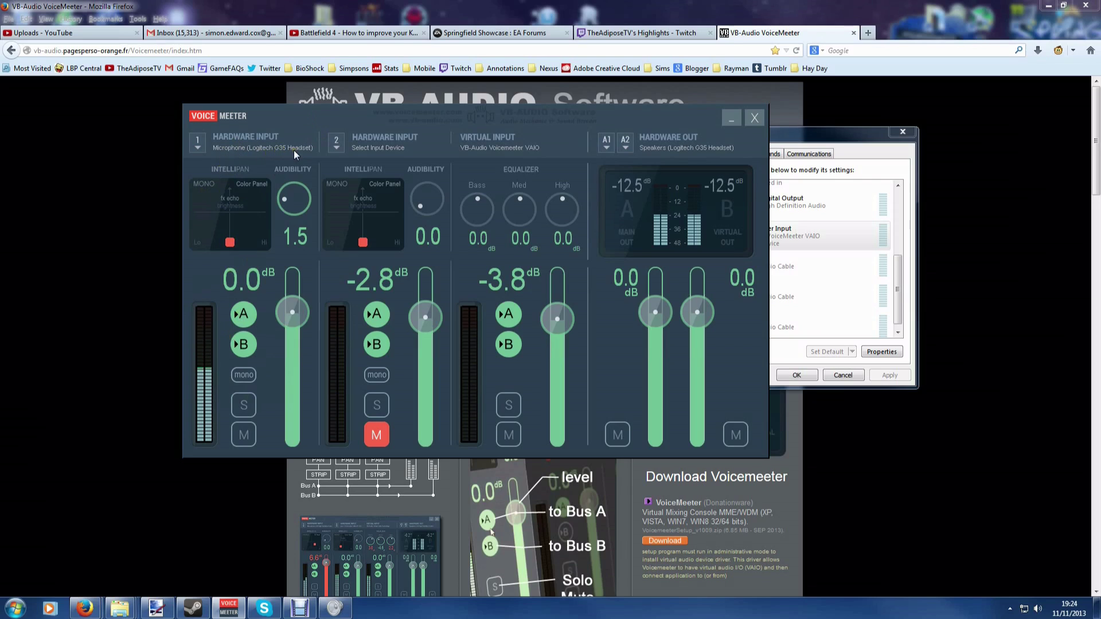
Step: Assign WDM: Microphone (HP Premium Digital Headset) to hardware input 2 and unmute strip 2
{"action": "left_click", "coordinate": [336, 145]}
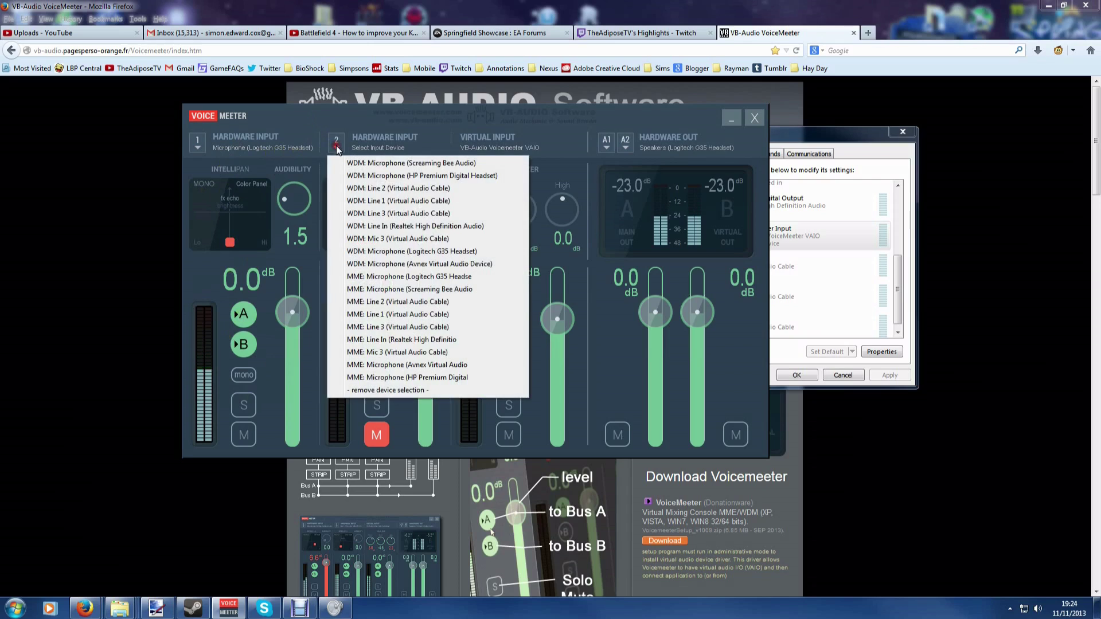
{"action": "left_click", "coordinate": [384, 176]}
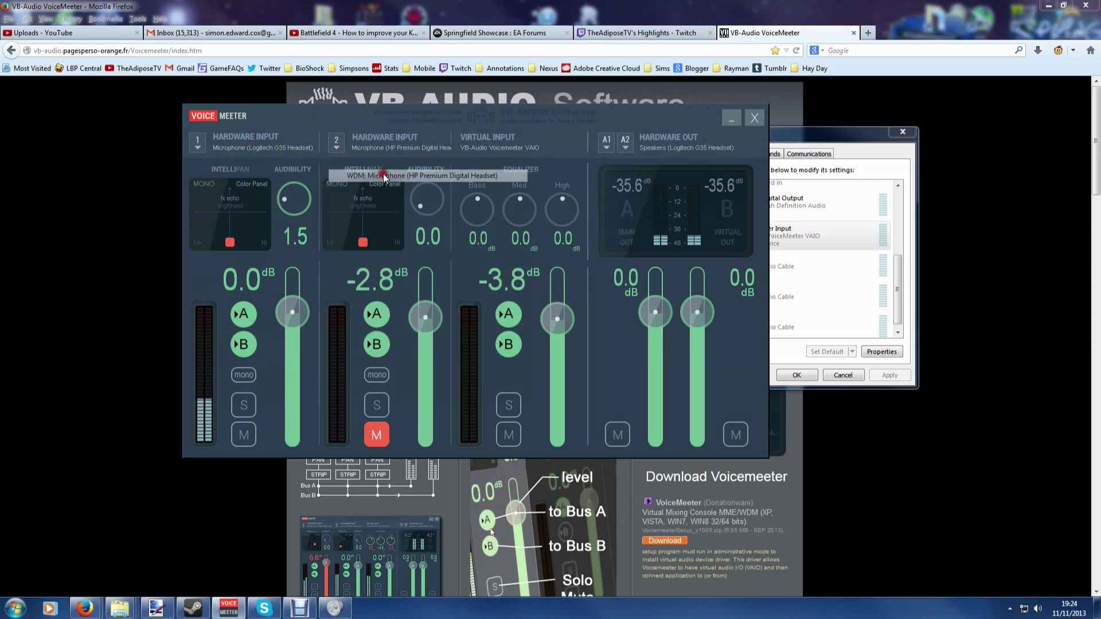
{"action": "left_click", "coordinate": [377, 439]}
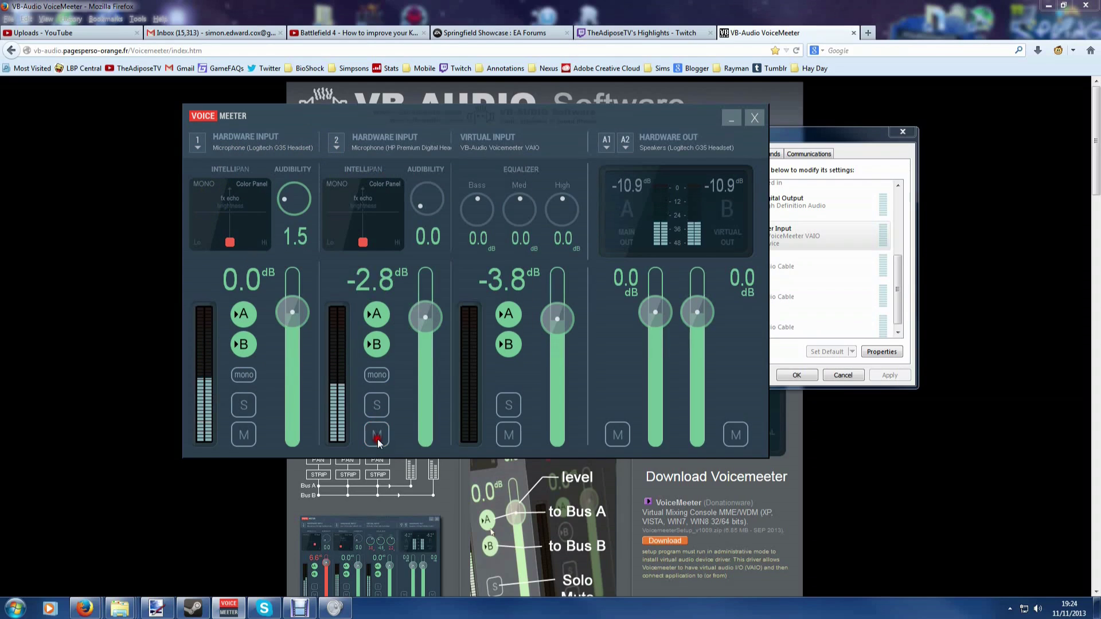
Step: Route output A2 to WDM: Speakers (HP Premium Digital Headset), leaving A1 on the Logitech G35 Headset
{"action": "left_click", "coordinate": [609, 148]}
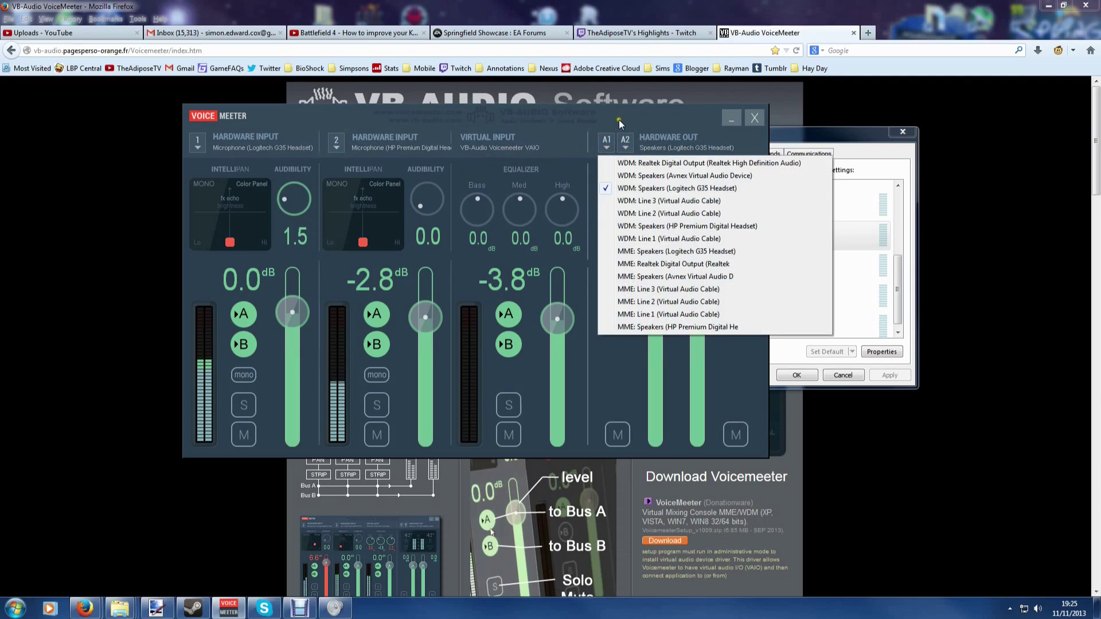
{"action": "left_click", "coordinate": [618, 119]}
{"action": "left_click", "coordinate": [626, 147]}
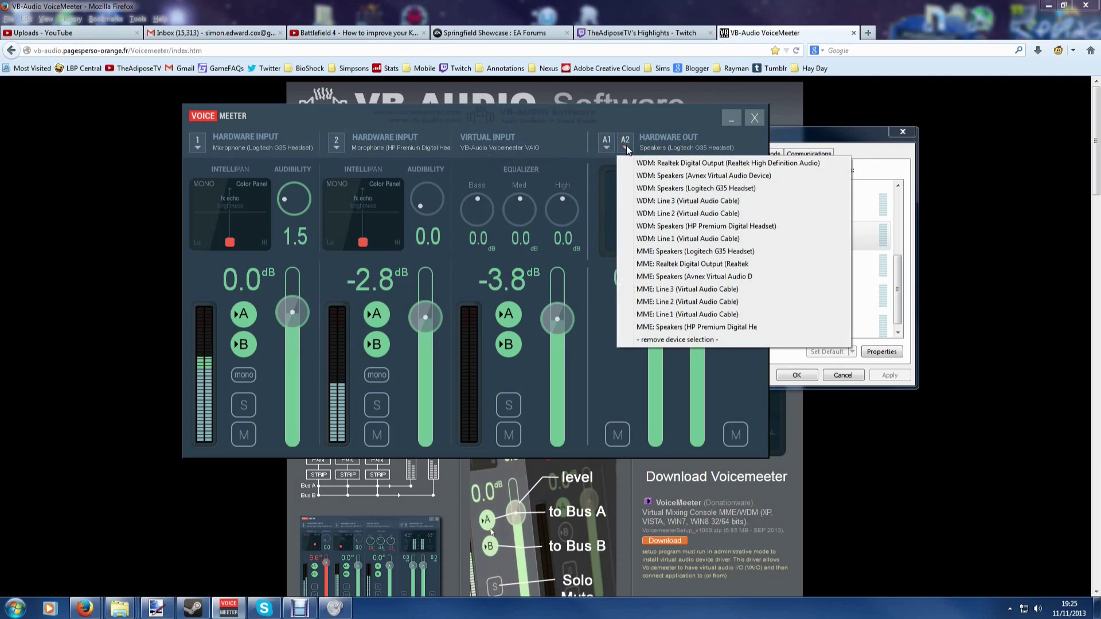
{"action": "left_click", "coordinate": [669, 226]}
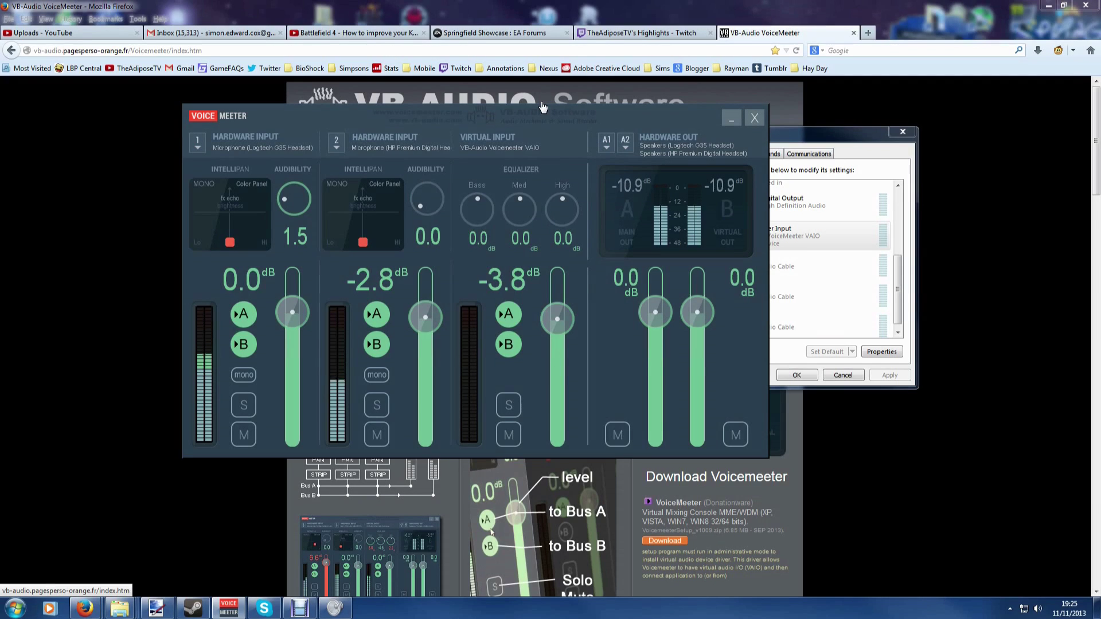
Step: Mute the second mic strip and raise the first mic's fader to 2.8 dB
{"action": "left_click", "coordinate": [378, 437]}
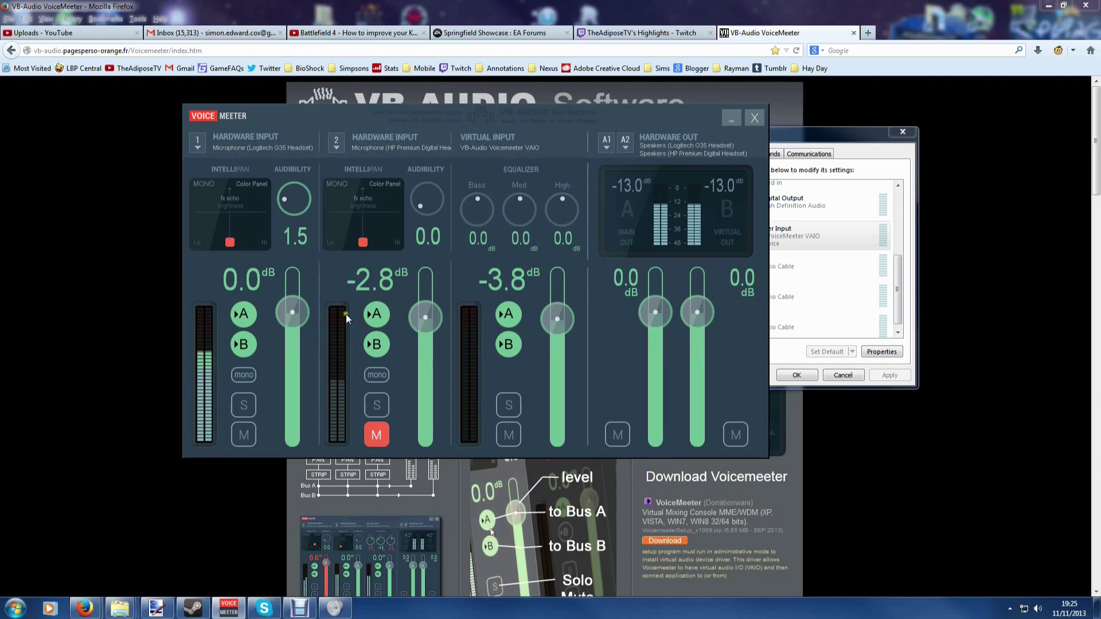
{"action": "mouse_move", "coordinate": [427, 321]}
{"action": "left_mouse_down"}
{"action": "mouse_move", "coordinate": [428, 401]}
{"action": "mouse_move", "coordinate": [418, 304]}
{"action": "mouse_move", "coordinate": [418, 339]}
{"action": "mouse_move", "coordinate": [422, 315]}
{"action": "left_mouse_up"}
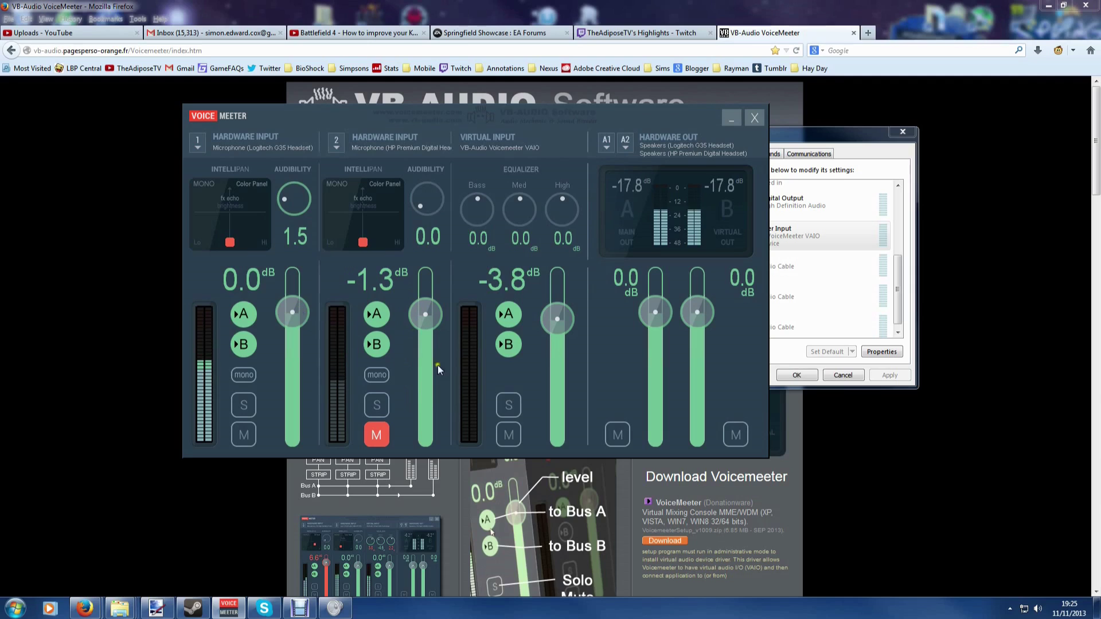
{"action": "left_click_drag", "start_coordinate": [296, 318], "coordinate": [287, 311]}
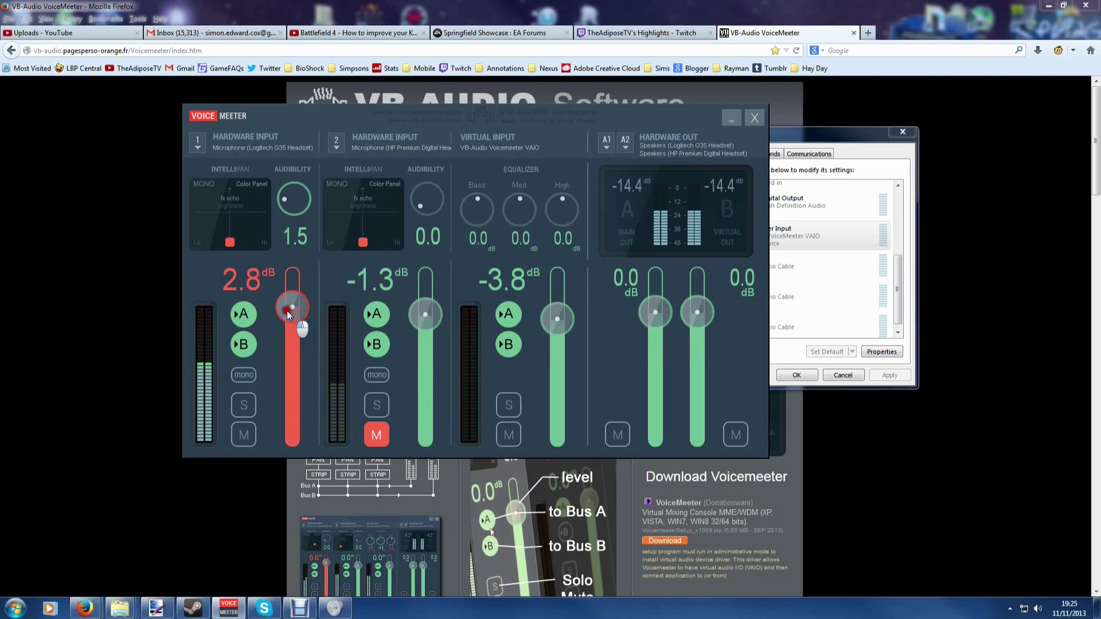
Step: Reset the second mic's fader to 0.0 dB and move the first mic's Intellipan to the upper-left
{"action": "mouse_move", "coordinate": [413, 309]}
{"action": "left_mouse_down"}
{"action": "mouse_move", "coordinate": [429, 336]}
{"action": "mouse_move", "coordinate": [425, 317]}
{"action": "left_mouse_up"}
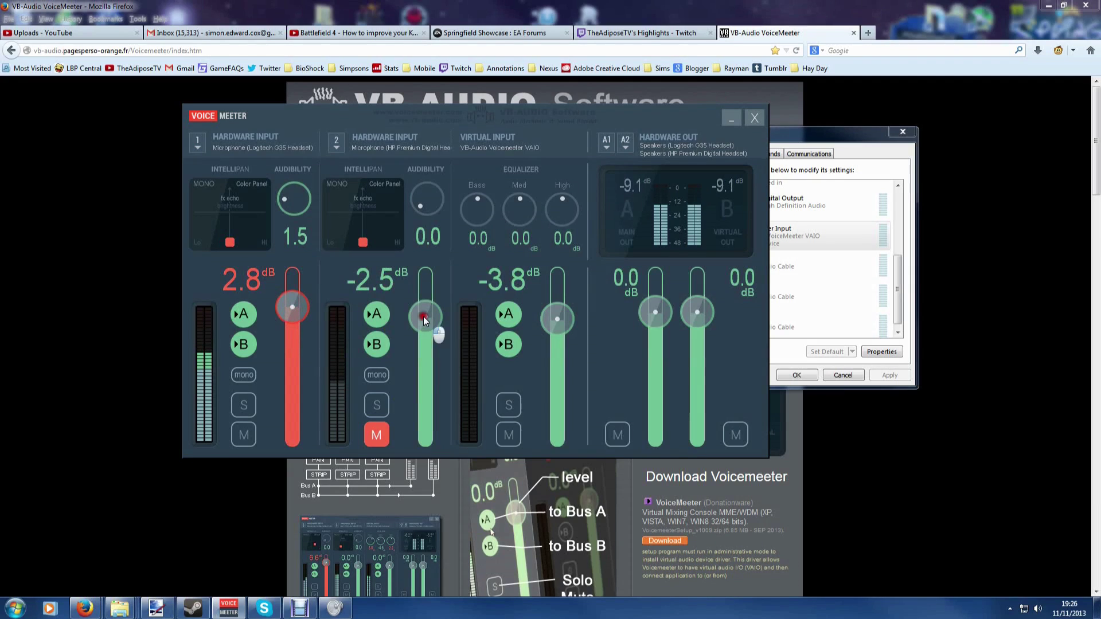
{"action": "double_click", "coordinate": [423, 317]}
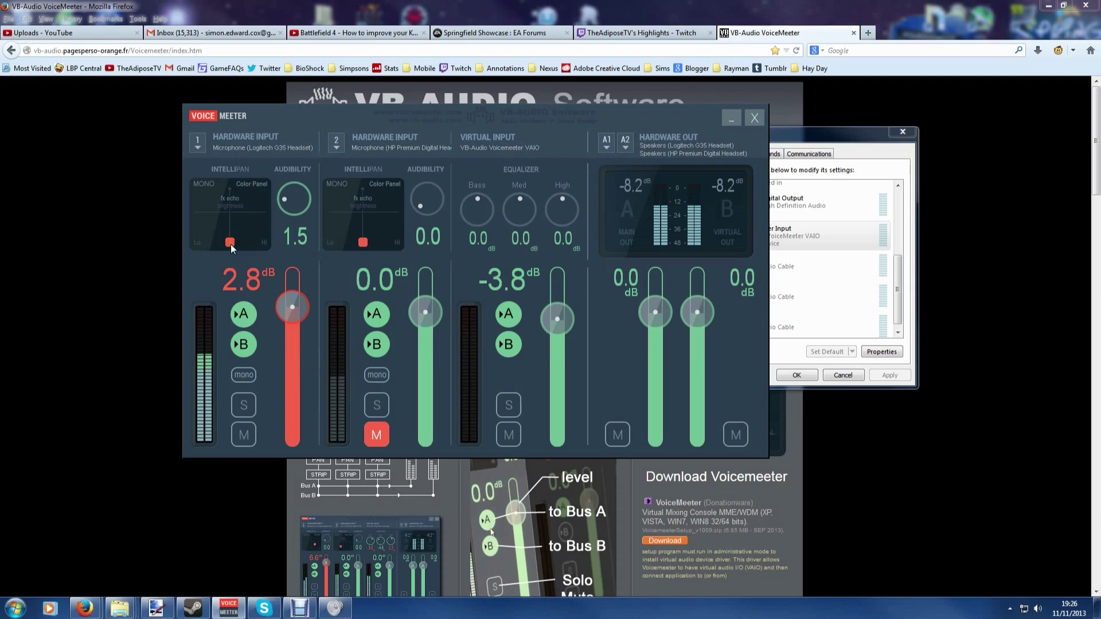
{"action": "mouse_move", "coordinate": [230, 243]}
{"action": "left_mouse_down"}
{"action": "mouse_move", "coordinate": [191, 254]}
{"action": "mouse_move", "coordinate": [267, 253]}
{"action": "mouse_move", "coordinate": [240, 249]}
{"action": "mouse_move", "coordinate": [242, 232]}
{"action": "mouse_move", "coordinate": [220, 235]}
{"action": "mouse_move", "coordinate": [253, 234]}
{"action": "mouse_move", "coordinate": [187, 191]}
{"action": "left_mouse_up"}
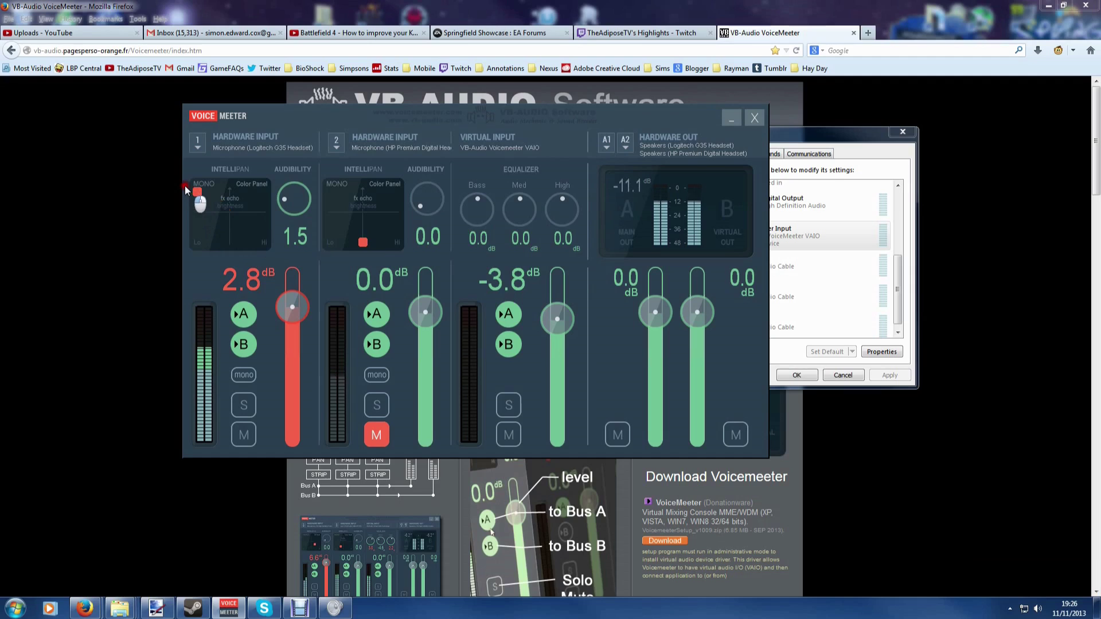
Step: Return strip 1's Intellipan point to centre and reset its Audibility knob to 0.0
{"action": "left_click_drag", "start_coordinate": [185, 191], "coordinate": [264, 193]}
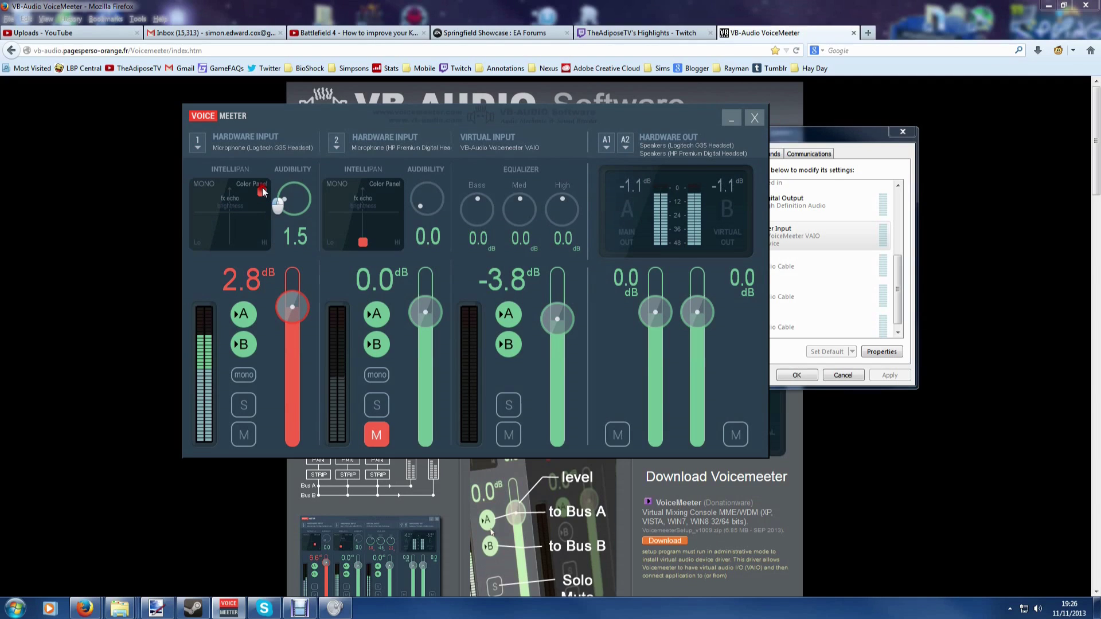
{"action": "left_click_drag", "start_coordinate": [263, 192], "coordinate": [223, 218]}
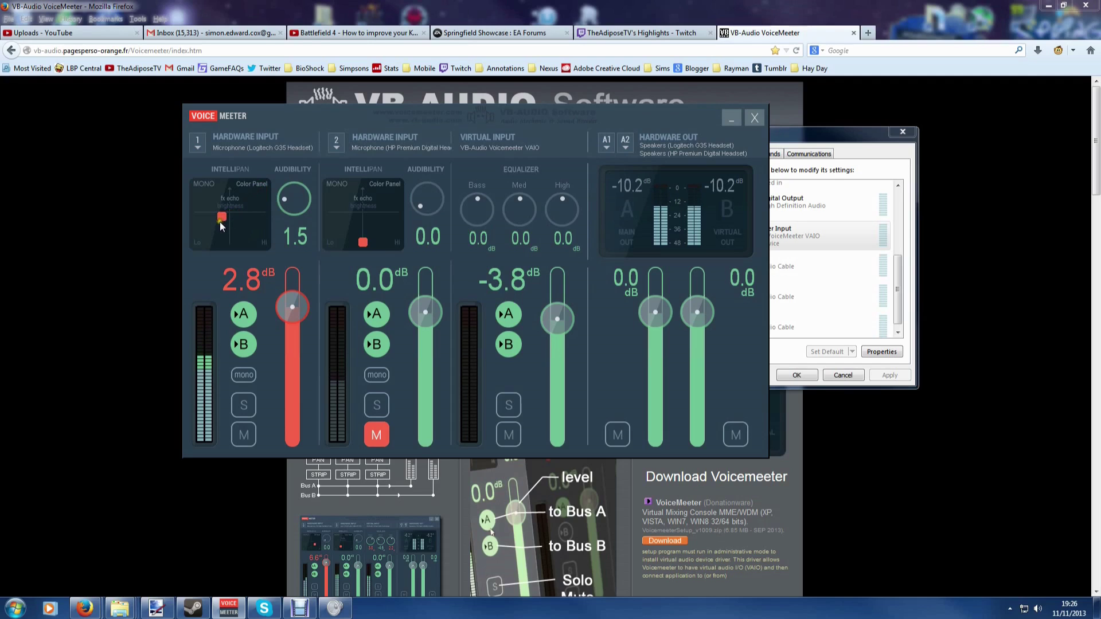
{"action": "double_click", "coordinate": [221, 221]}
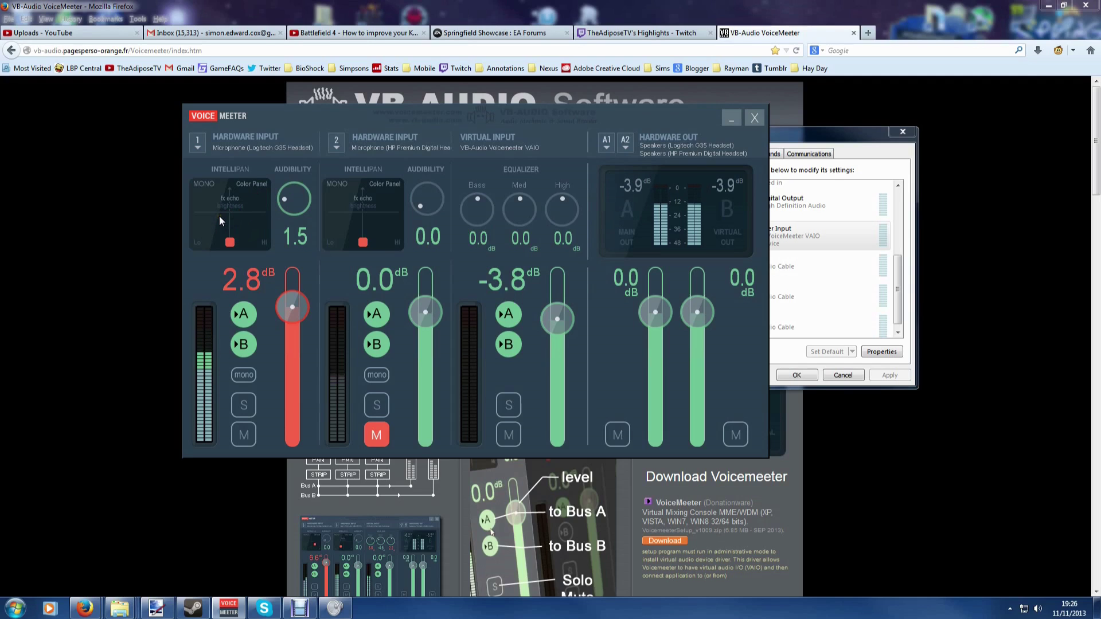
{"action": "double_click", "coordinate": [293, 197]}
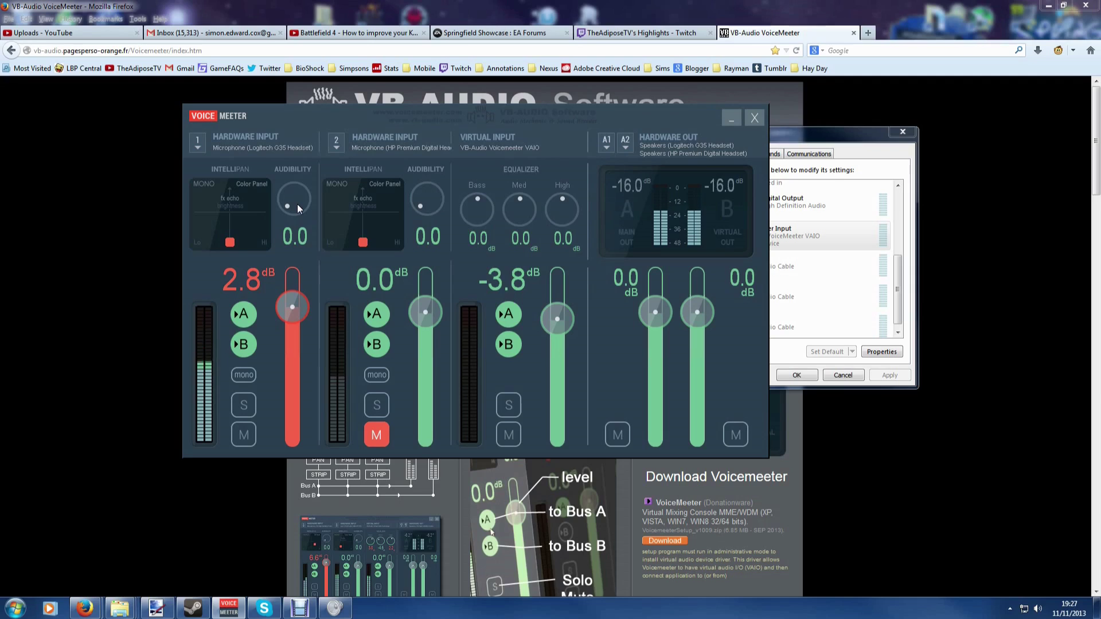
Step: Set Audibility to 2.5 on hardware input 1 and 3.3 on input 2, then move the mixer up-left
{"action": "scroll", "coordinate": [293, 201], "scroll_direction": "up", "scroll_amount": 3}
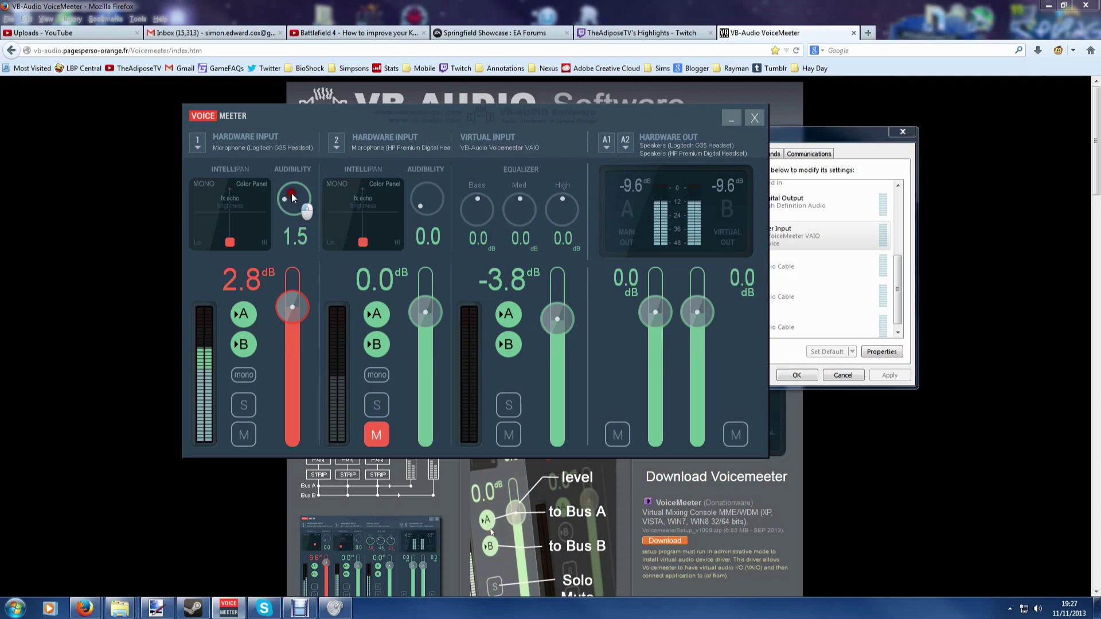
{"action": "scroll", "coordinate": [293, 198], "scroll_direction": "up", "scroll_amount": 2}
{"action": "mouse_move", "coordinate": [292, 212]}
{"action": "left_mouse_down"}
{"action": "mouse_move", "coordinate": [285, 181]}
{"action": "mouse_move", "coordinate": [291, 210]}
{"action": "left_mouse_up"}
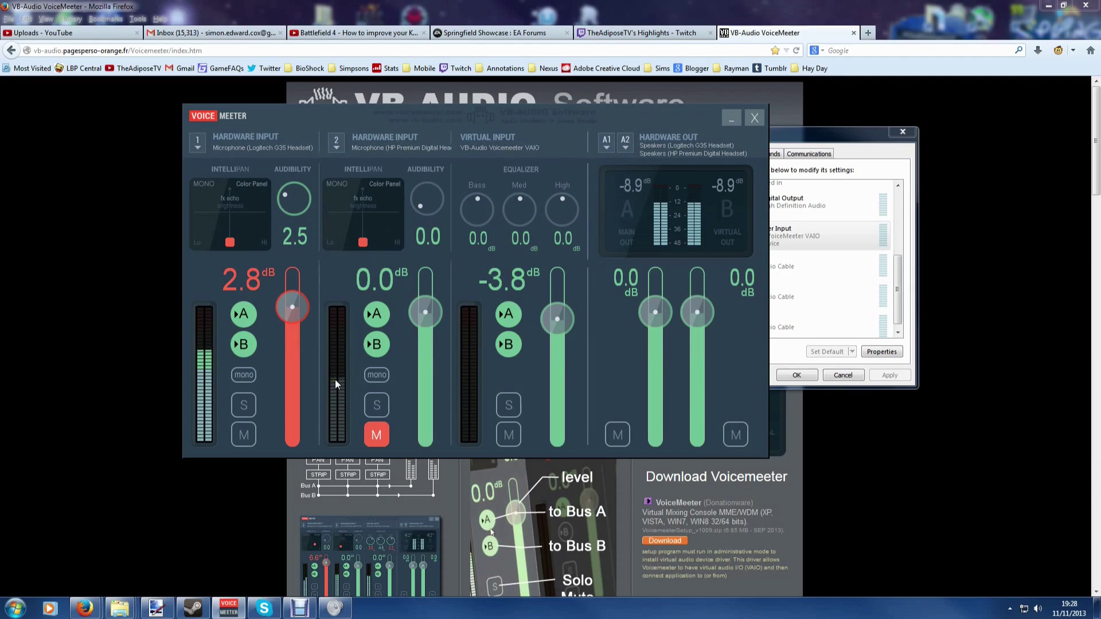
{"action": "left_click_drag", "start_coordinate": [422, 207], "coordinate": [426, 188]}
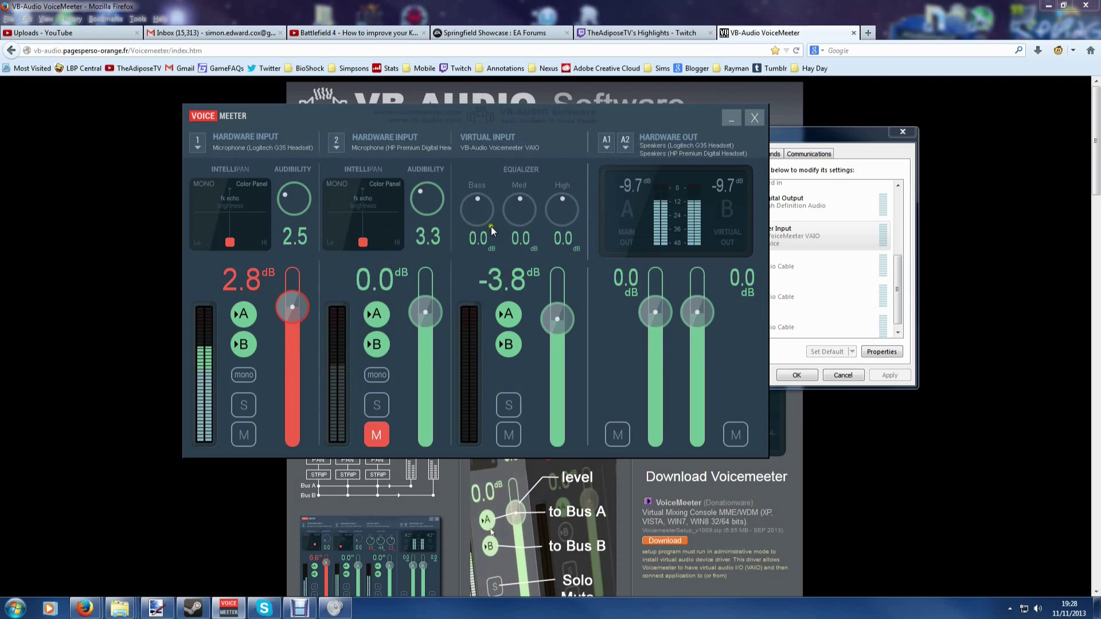
{"action": "left_click_drag", "start_coordinate": [437, 117], "coordinate": [302, 101]}
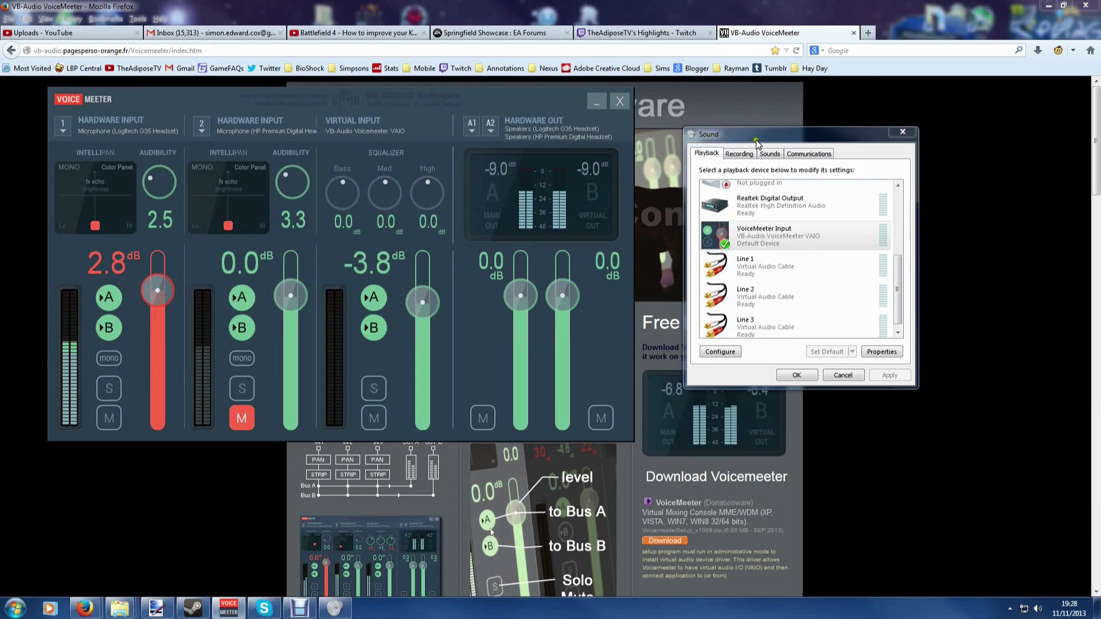
Step: Close the Sound dialog and reopen it via the taskbar volume menu's Recording devices
{"action": "left_click_drag", "start_coordinate": [755, 139], "coordinate": [729, 182]}
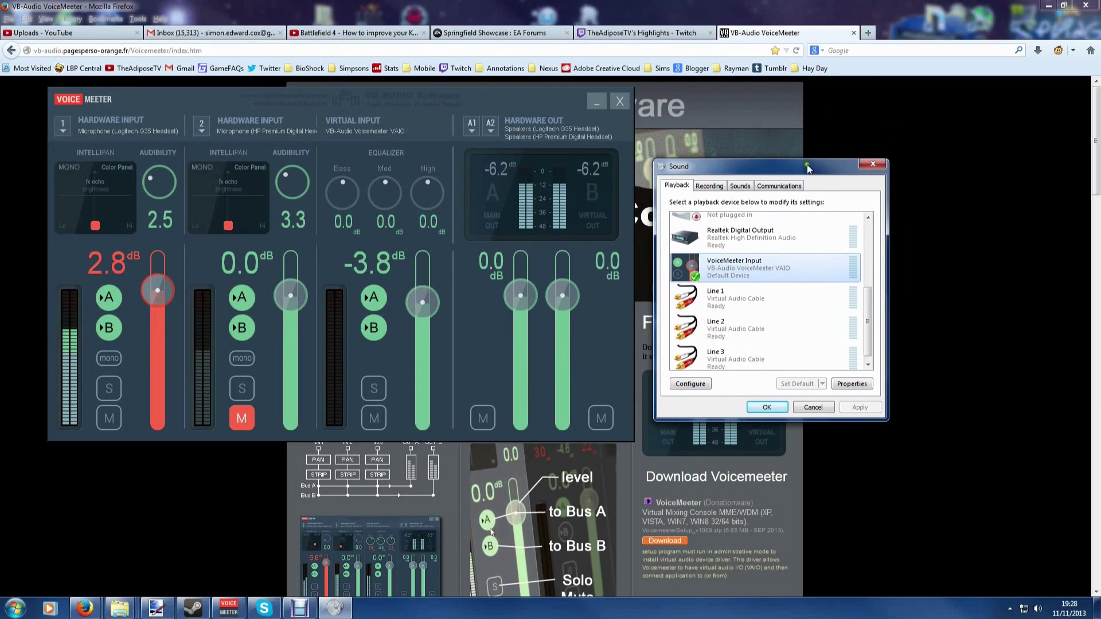
{"action": "left_click", "coordinate": [866, 173]}
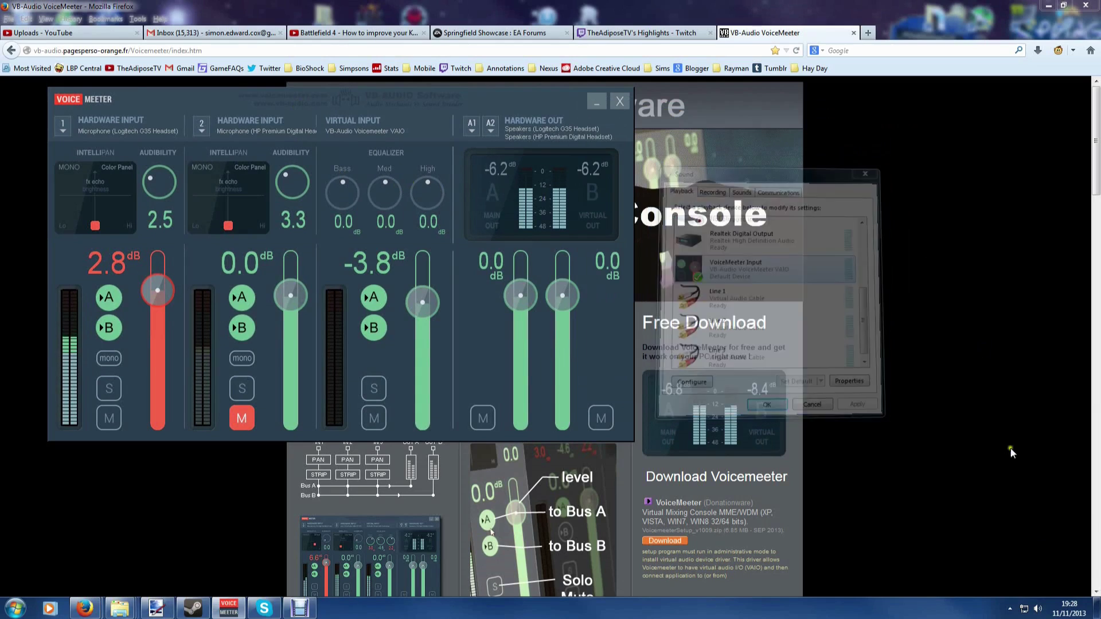
{"action": "right_click", "coordinate": [1037, 609]}
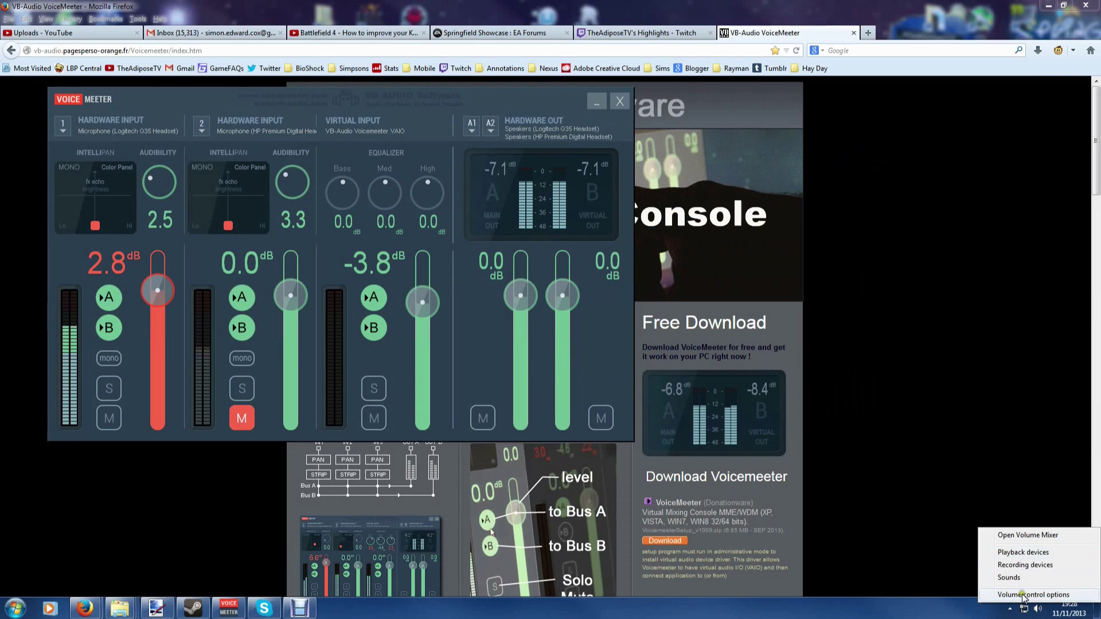
{"action": "left_click", "coordinate": [1024, 595]}
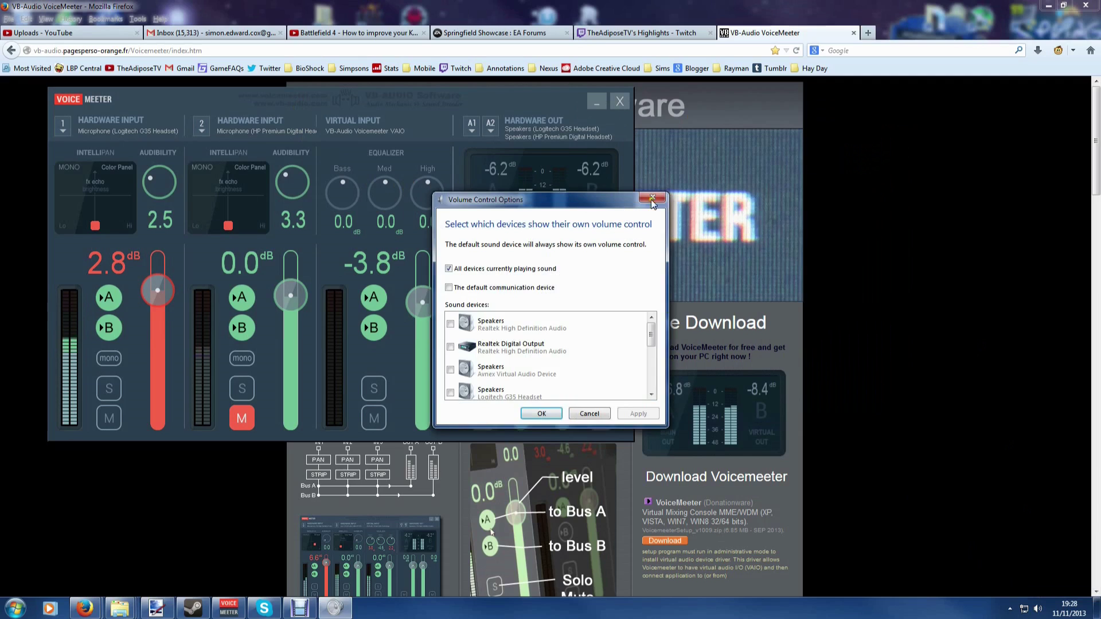
{"action": "left_click", "coordinate": [650, 199]}
{"action": "right_click", "coordinate": [1033, 609]}
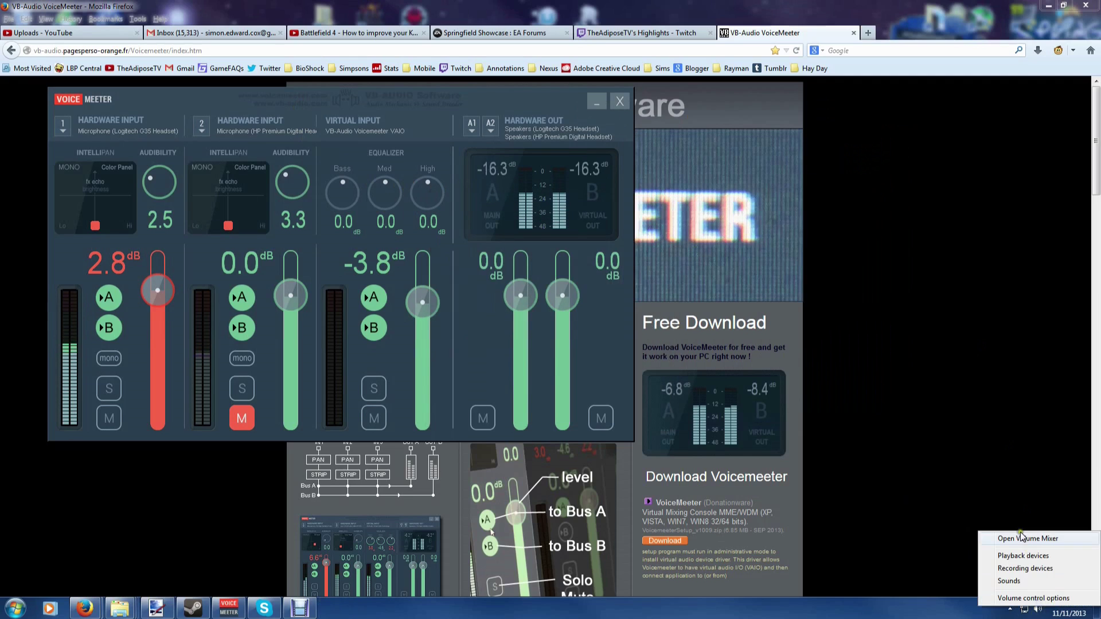
{"action": "left_click", "coordinate": [1019, 568]}
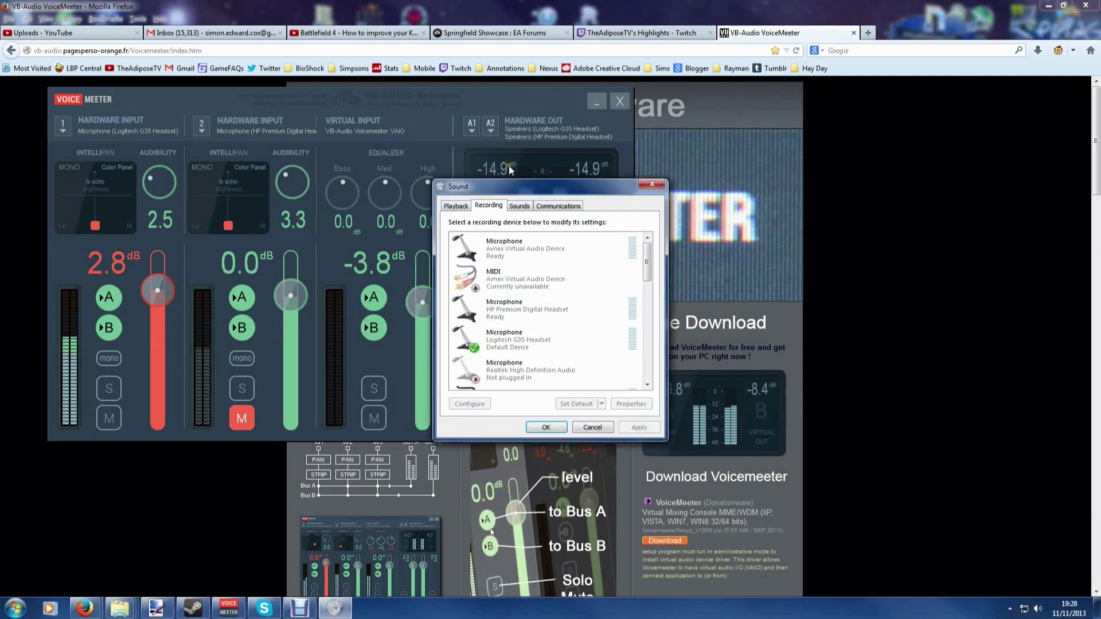
Step: Select VoiceMeeter Input on the Playback tab and set the virtual input fader to -3.4 dB
{"action": "left_click_drag", "start_coordinate": [509, 166], "coordinate": [746, 137]}
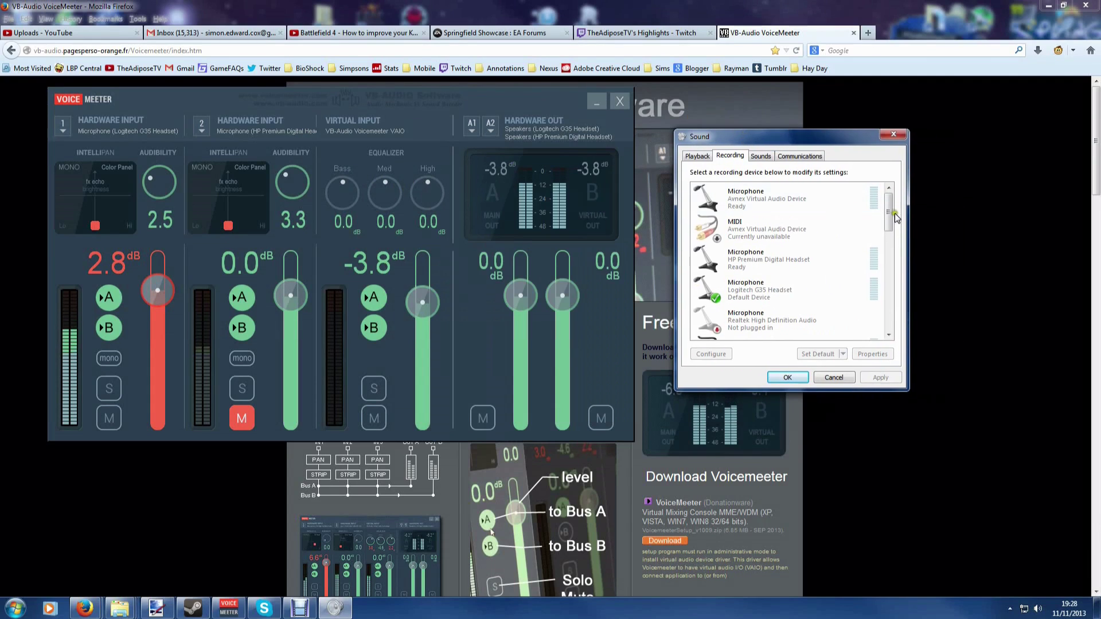
{"action": "scroll", "coordinate": [890, 230], "scroll_direction": "down", "scroll_amount": 2}
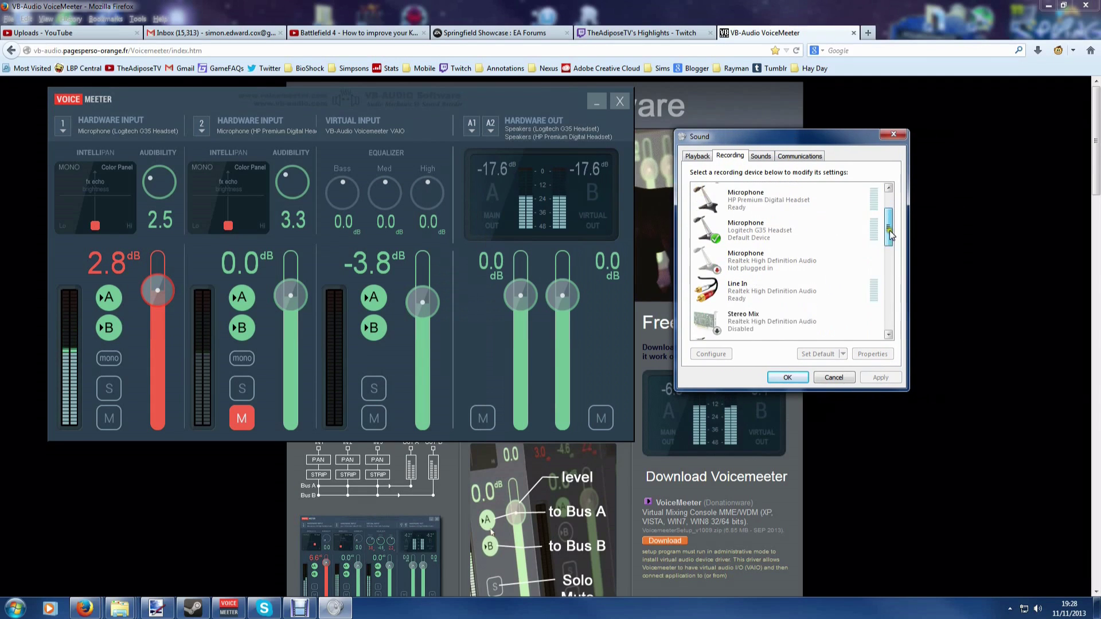
{"action": "left_click", "coordinate": [697, 156]}
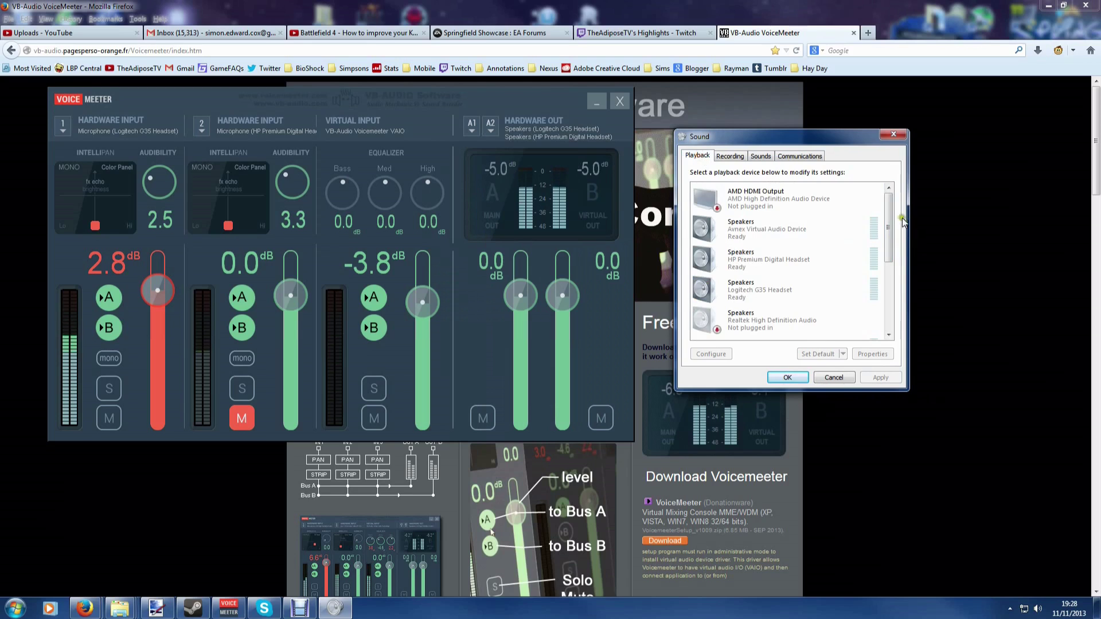
{"action": "left_click_drag", "start_coordinate": [896, 223], "coordinate": [895, 277]}
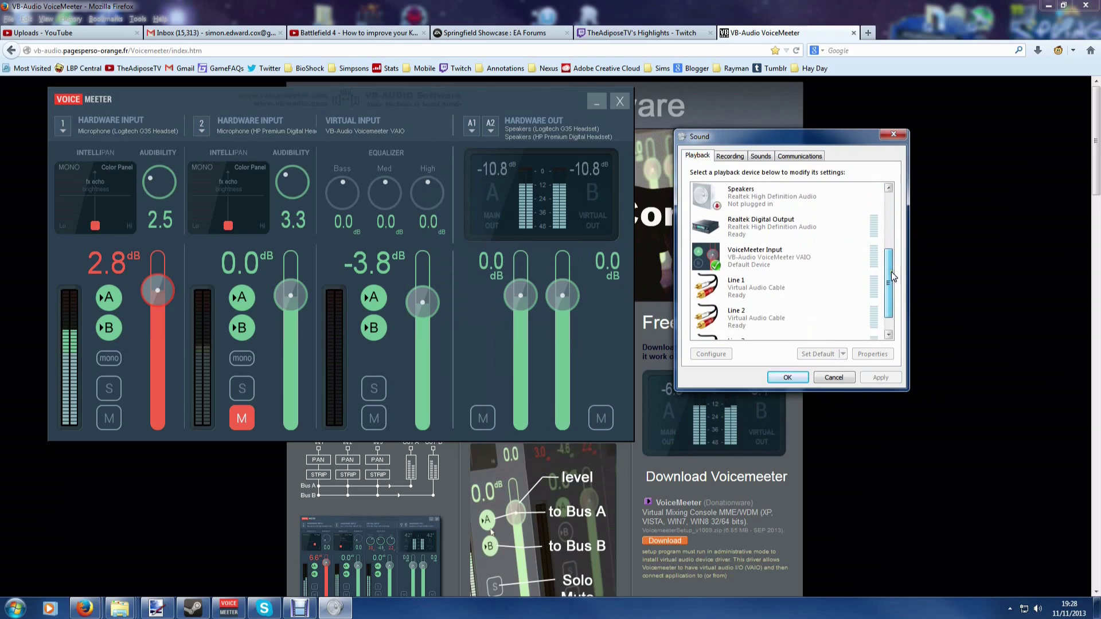
{"action": "left_click", "coordinate": [748, 262]}
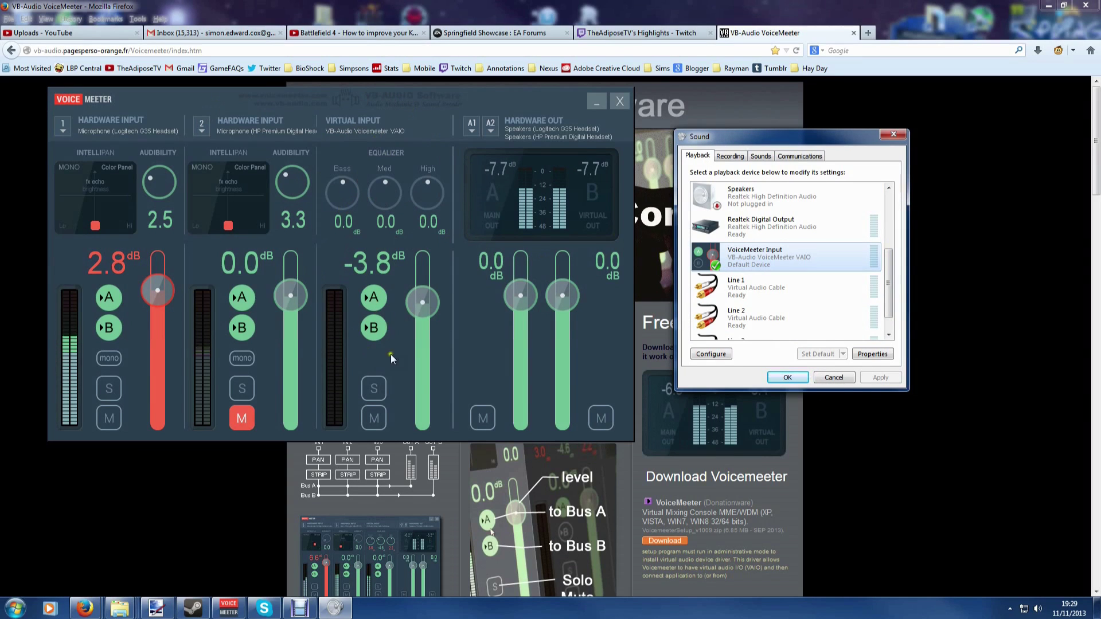
{"action": "mouse_move", "coordinate": [423, 303]}
{"action": "left_mouse_down"}
{"action": "mouse_move", "coordinate": [434, 334]}
{"action": "mouse_move", "coordinate": [423, 304]}
{"action": "left_mouse_up"}
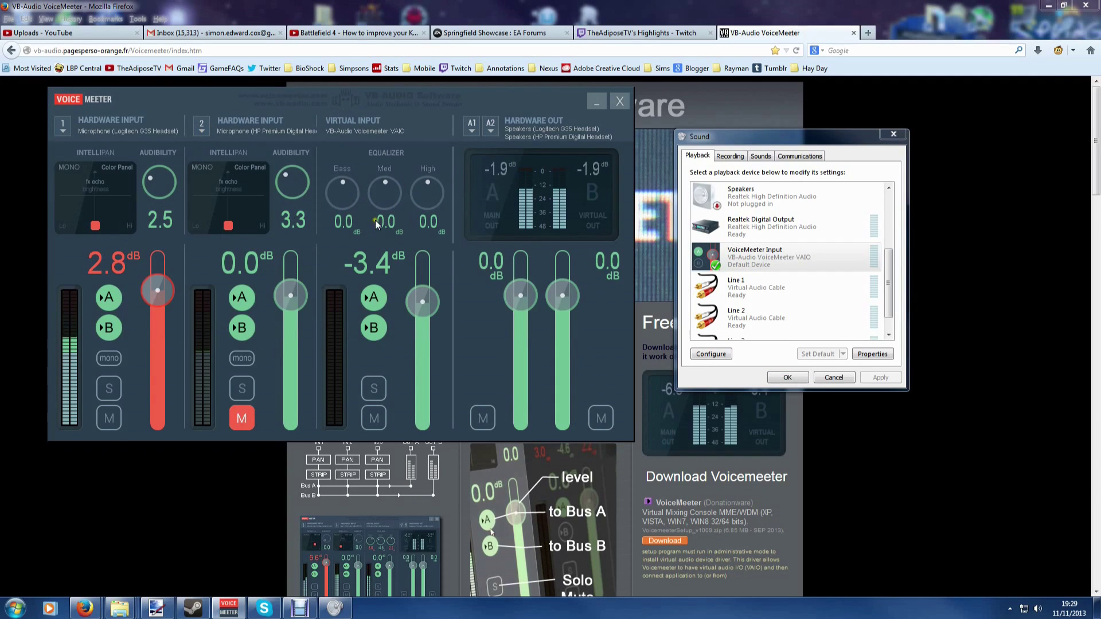
Step: Switch hardware input 2 to Line In, back to the HP Premium Digital Headset mic, then shift the mixer right
{"action": "left_click", "coordinate": [204, 132]}
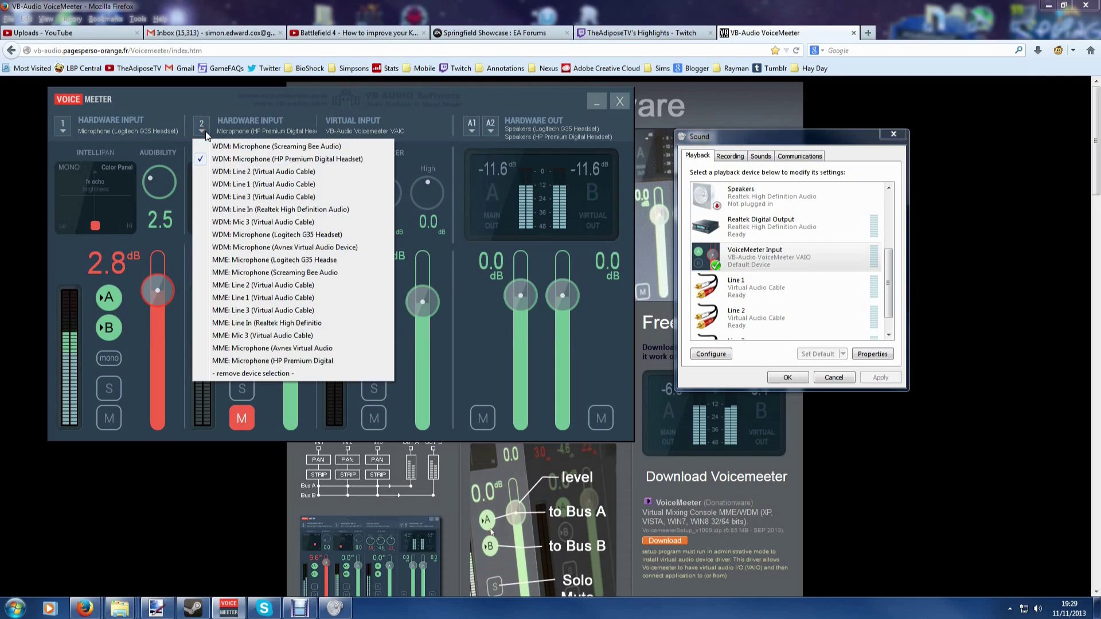
{"action": "left_click", "coordinate": [246, 210]}
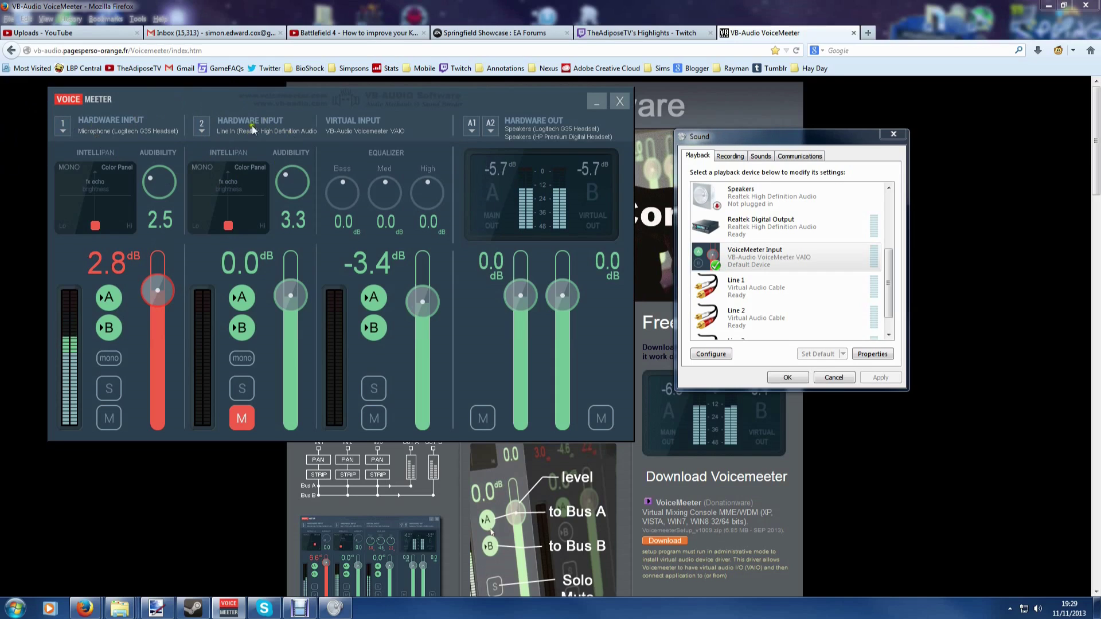
{"action": "left_click", "coordinate": [203, 127]}
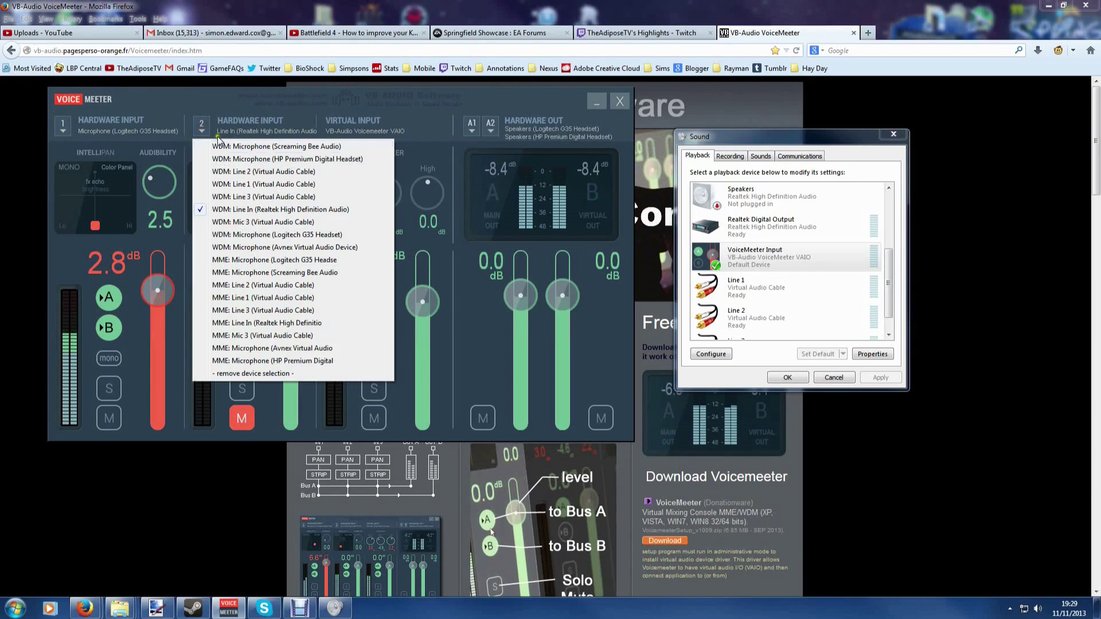
{"action": "left_click", "coordinate": [233, 160]}
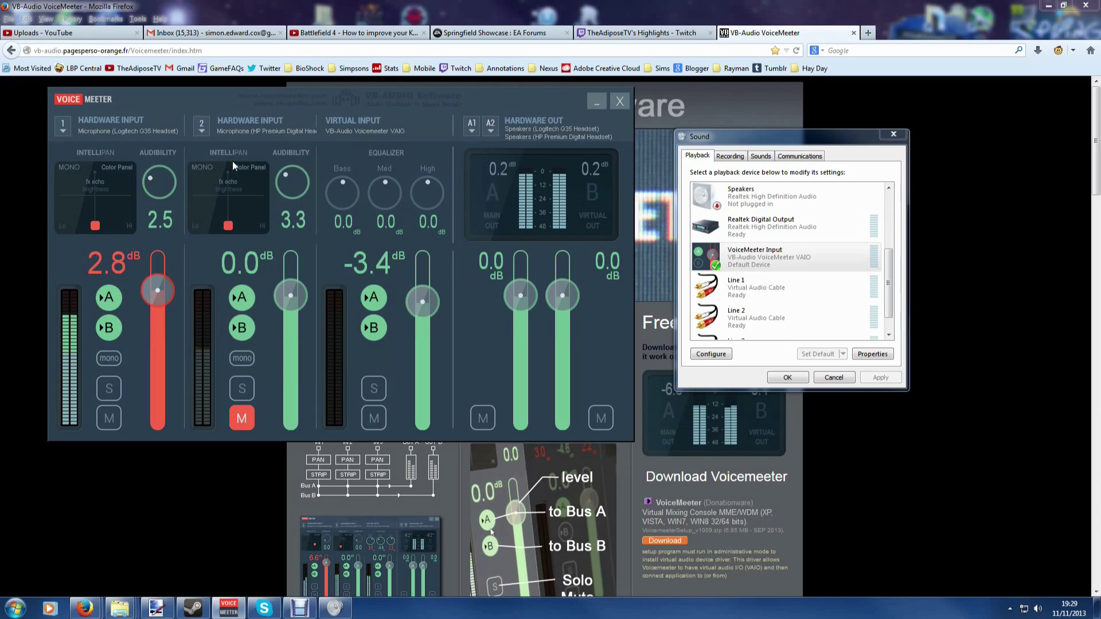
{"action": "left_click_drag", "start_coordinate": [393, 105], "coordinate": [446, 115]}
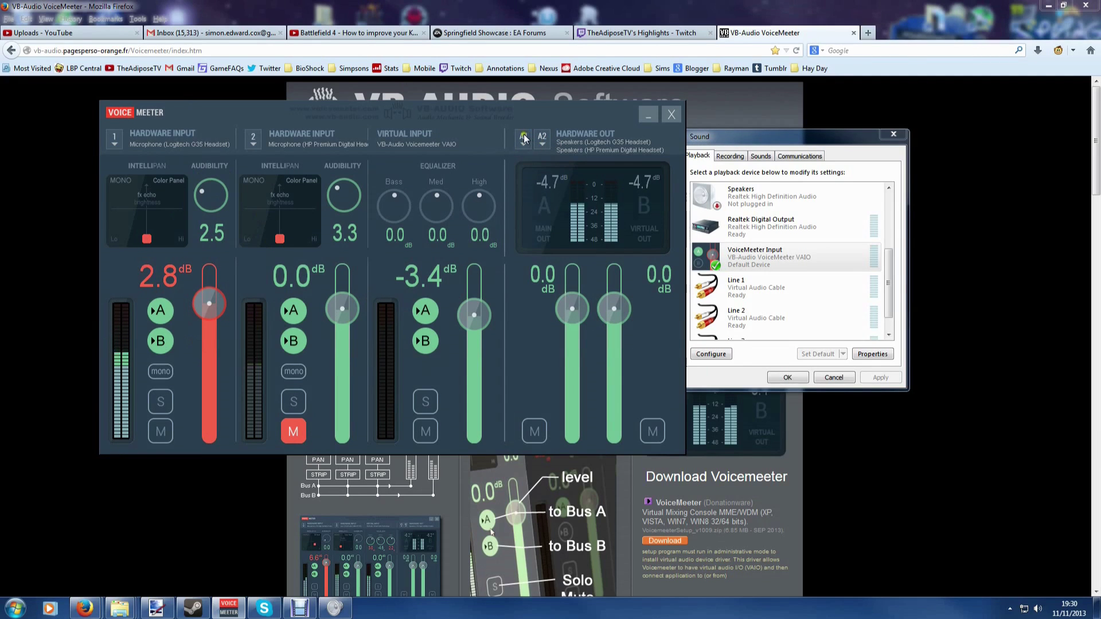
Step: Select VoiceMeeter Output on the Sound dialog's Recording tab and move the dialog down-right
{"action": "left_click", "coordinate": [736, 156]}
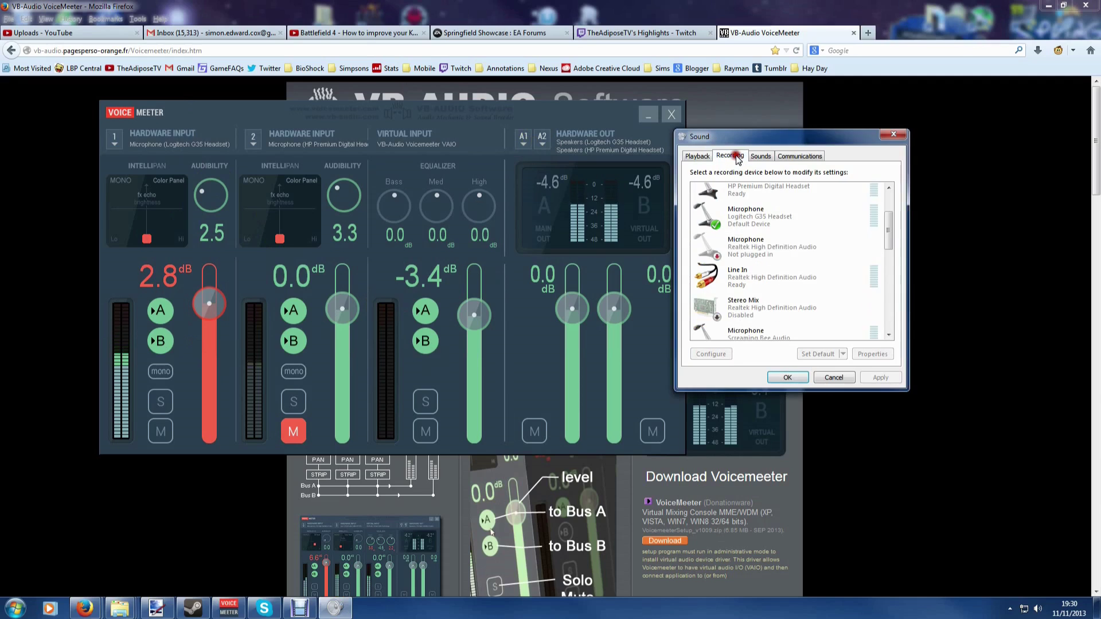
{"action": "scroll", "coordinate": [699, 191], "scroll_direction": "down", "scroll_amount": 2}
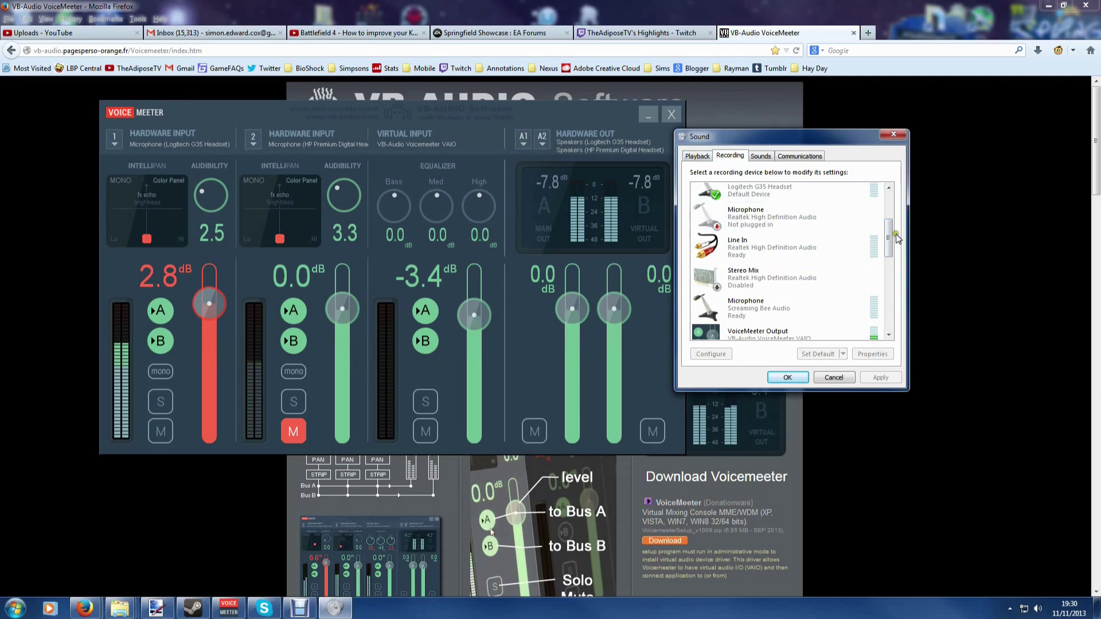
{"action": "left_click_drag", "start_coordinate": [896, 238], "coordinate": [895, 257]}
{"action": "left_click", "coordinate": [745, 261]}
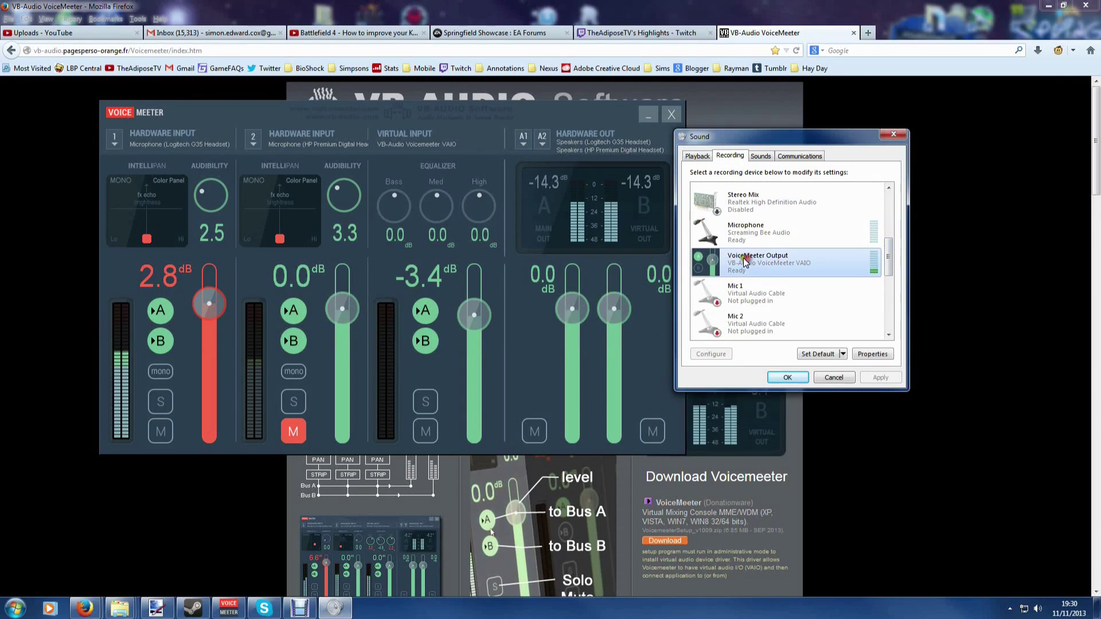
{"action": "left_click_drag", "start_coordinate": [738, 135], "coordinate": [779, 190]}
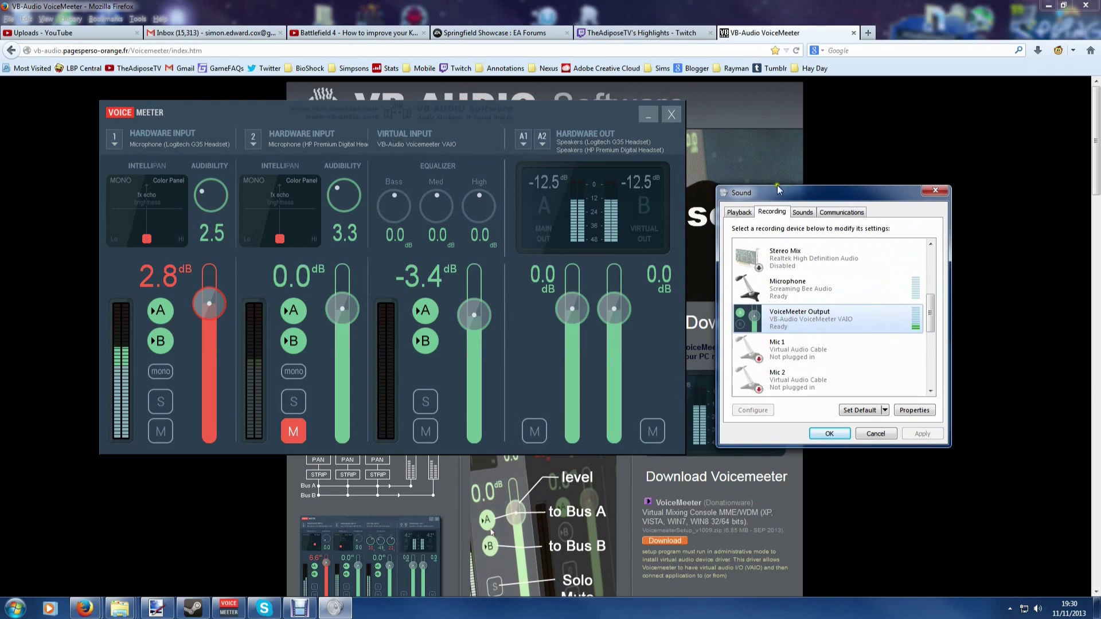
Step: Turn off bus A on both mic strips and bus B on the Virtual Input strip
{"action": "left_click", "coordinate": [163, 314]}
{"action": "left_click", "coordinate": [290, 311]}
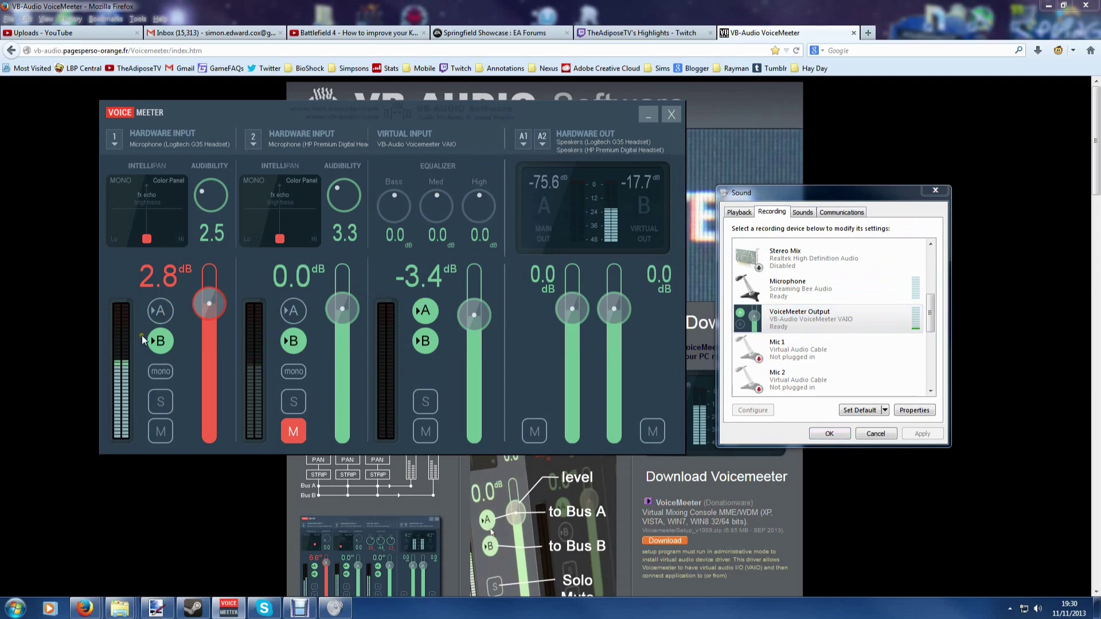
{"action": "left_click", "coordinate": [834, 331]}
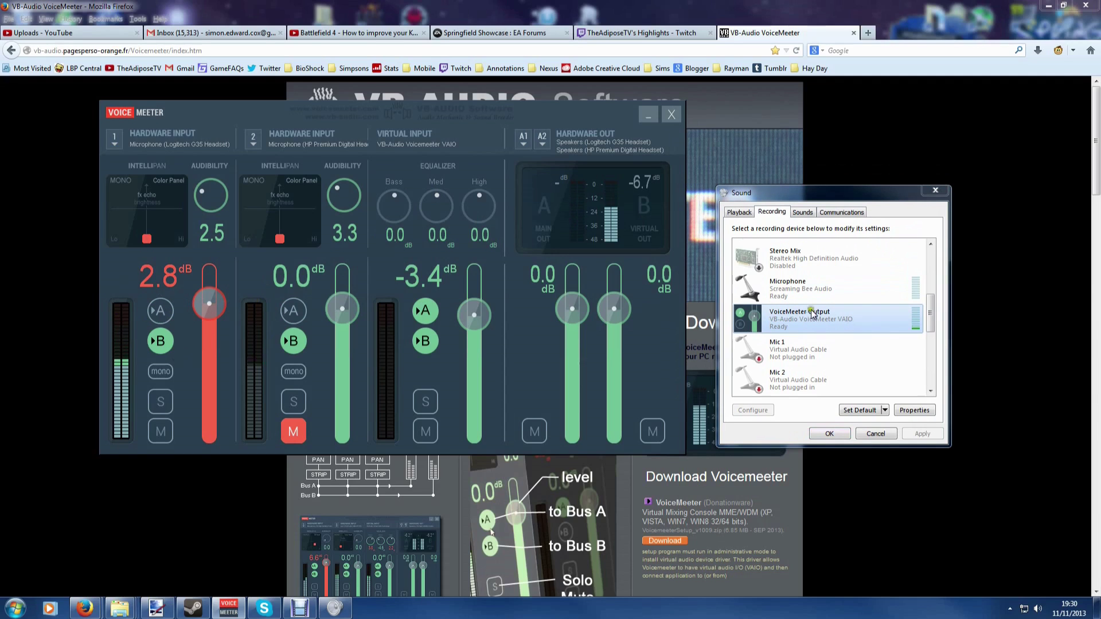
{"action": "left_click", "coordinate": [460, 344]}
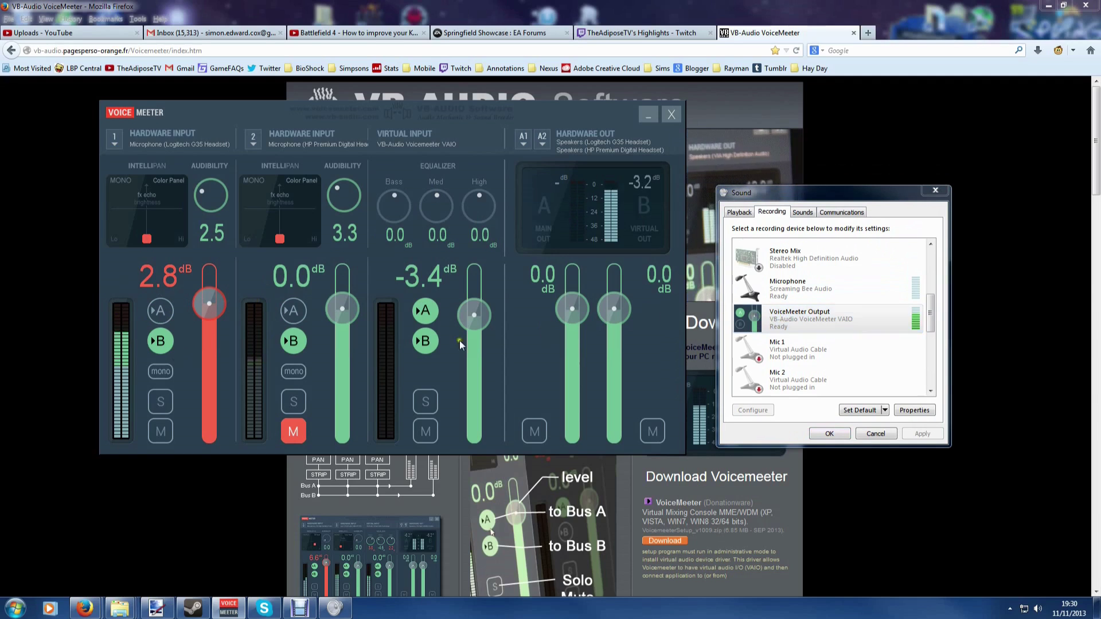
{"action": "left_click", "coordinate": [418, 347]}
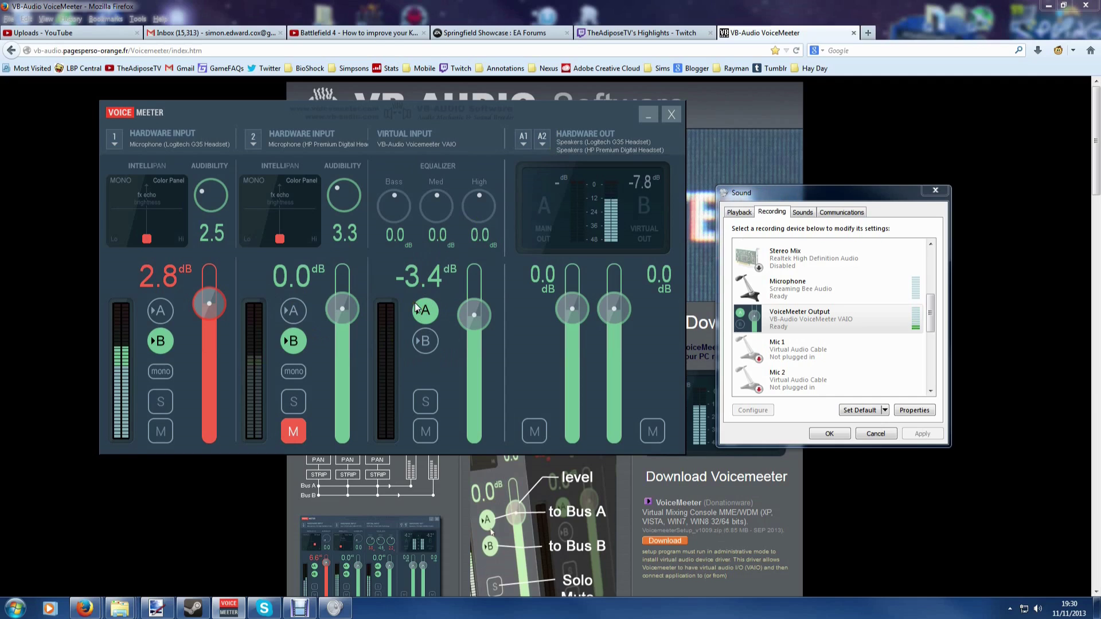
Step: Open Skype's Options at the Audio settings page and move the window right
{"action": "left_click", "coordinate": [267, 612]}
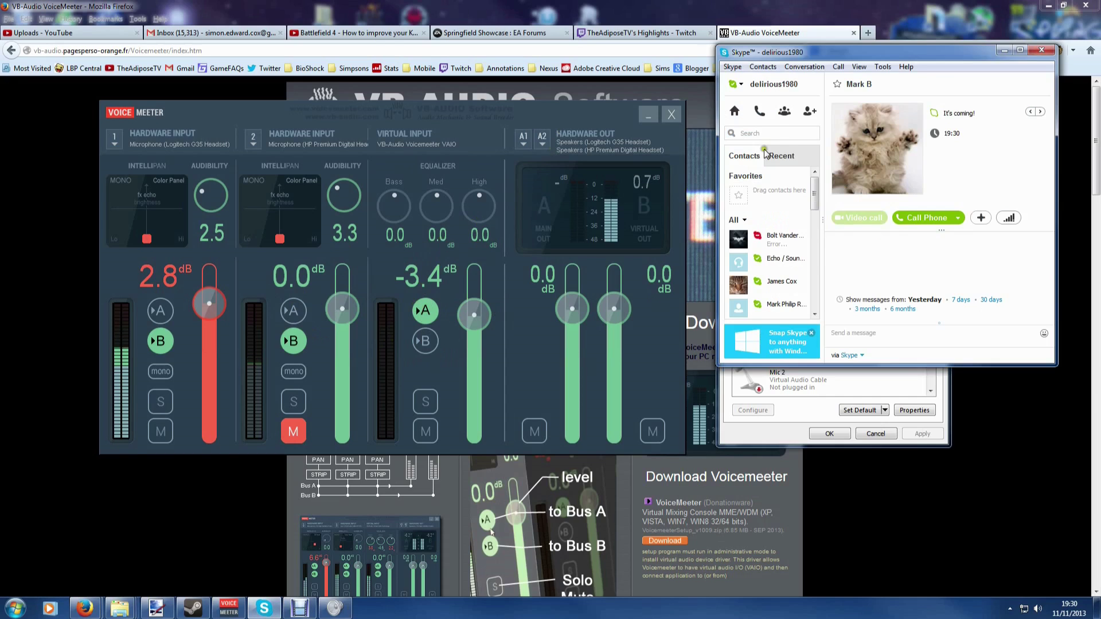
{"action": "left_click", "coordinate": [889, 66]}
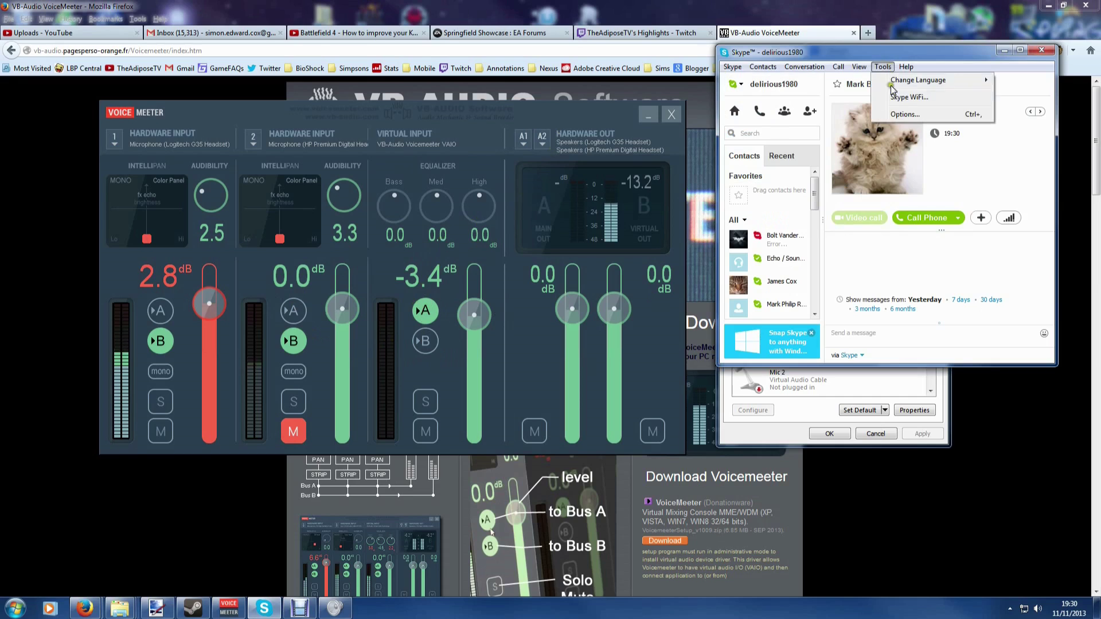
{"action": "left_click", "coordinate": [898, 115]}
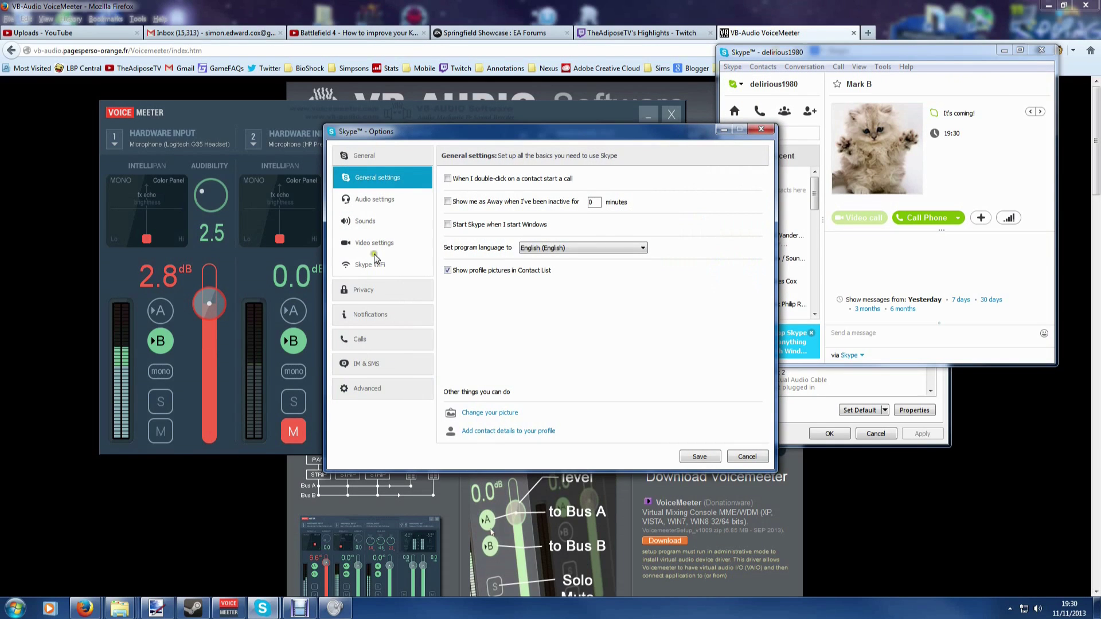
{"action": "left_click", "coordinate": [373, 200]}
{"action": "left_click_drag", "start_coordinate": [458, 131], "coordinate": [798, 110]}
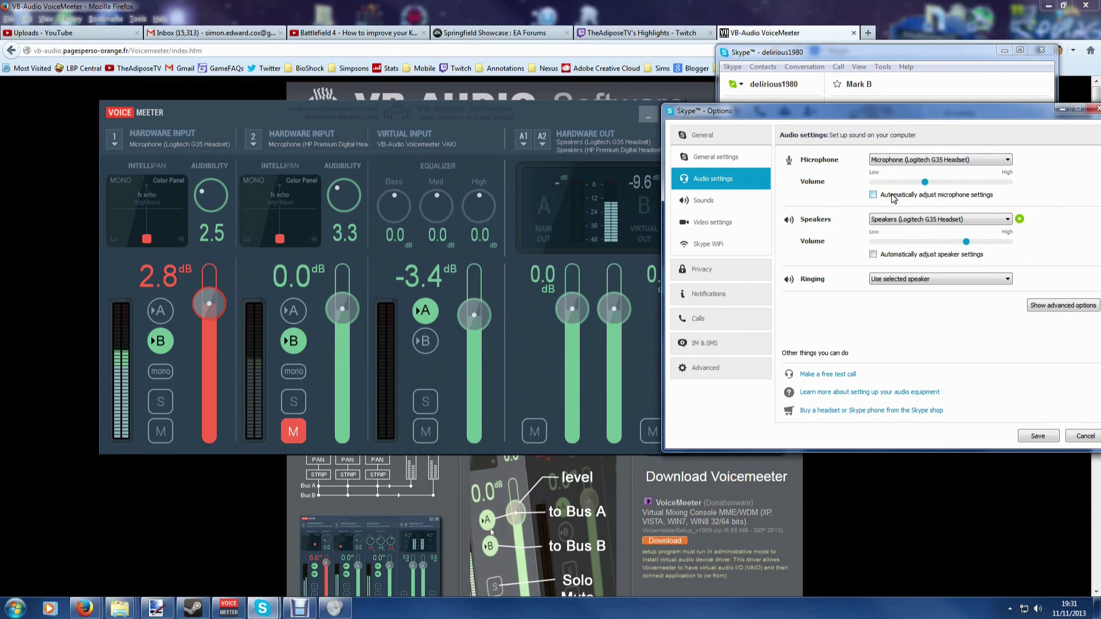
Step: Set Skype speakers to VoiceMeeter Input, keep the Logitech G35 Headset microphone, and close Options
{"action": "left_click", "coordinate": [882, 223]}
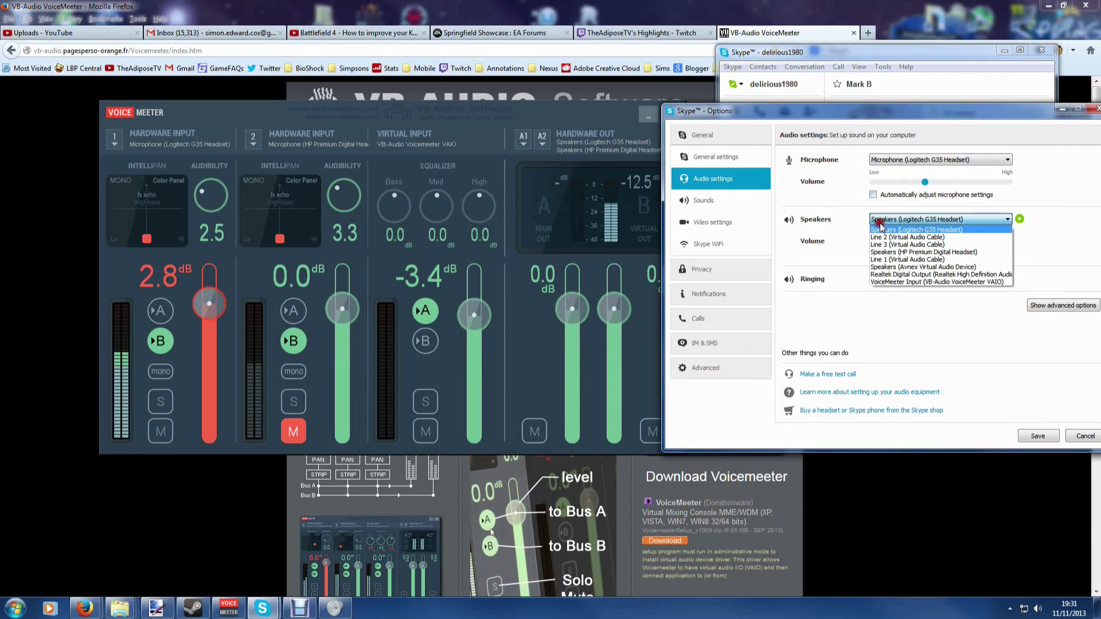
{"action": "left_click", "coordinate": [906, 282]}
{"action": "left_click", "coordinate": [941, 160]}
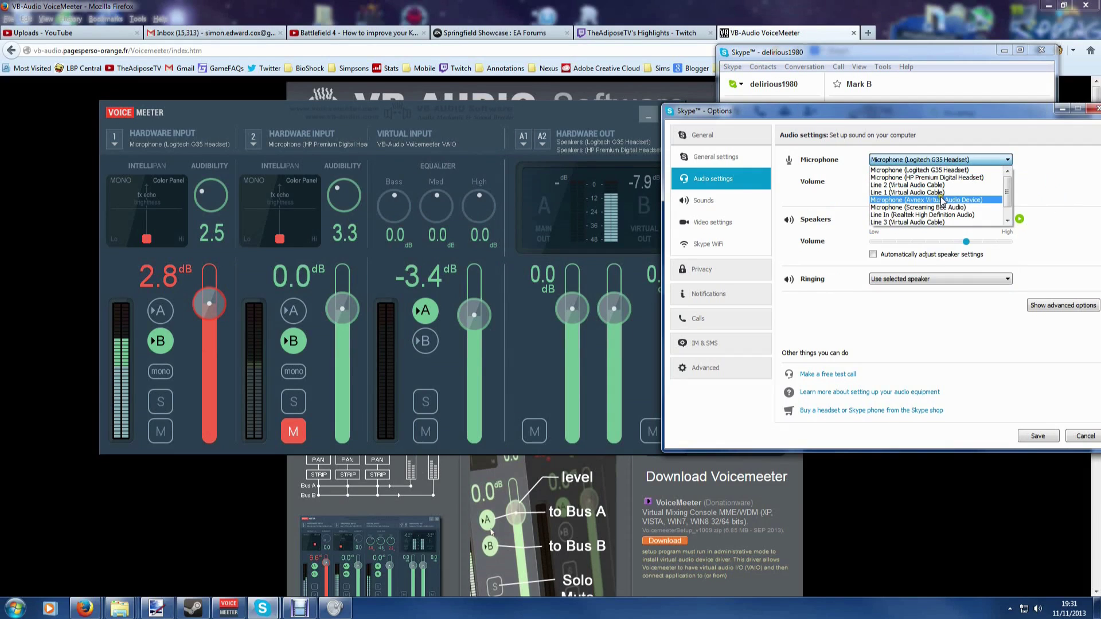
{"action": "scroll", "coordinate": [951, 193], "scroll_direction": "down", "scroll_amount": 1}
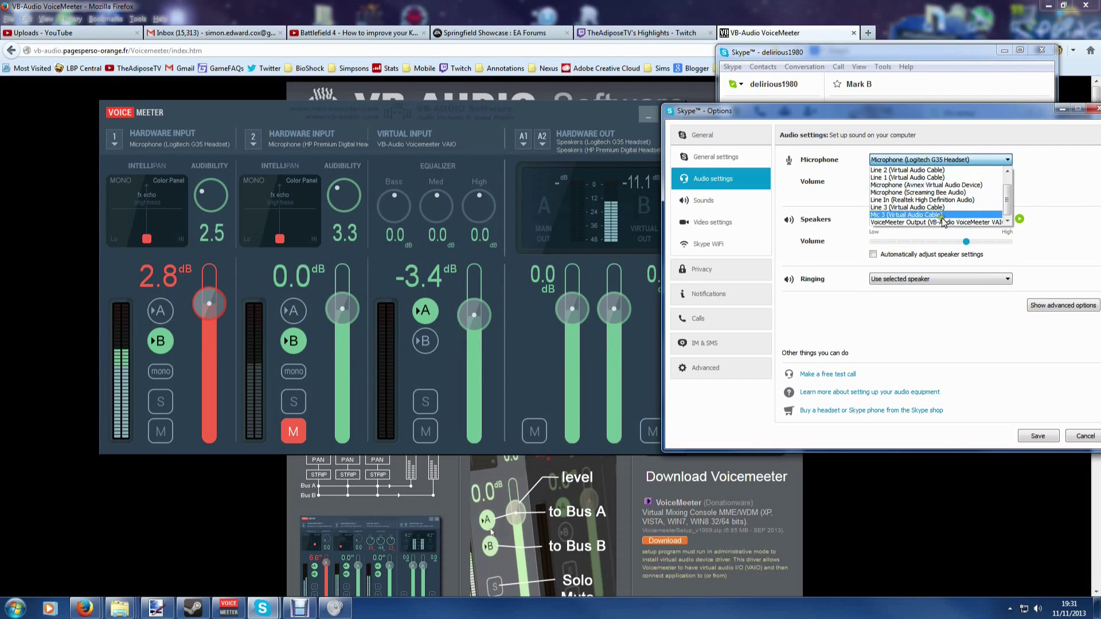
{"action": "left_click", "coordinate": [1041, 151]}
{"action": "left_click", "coordinate": [1097, 109]}
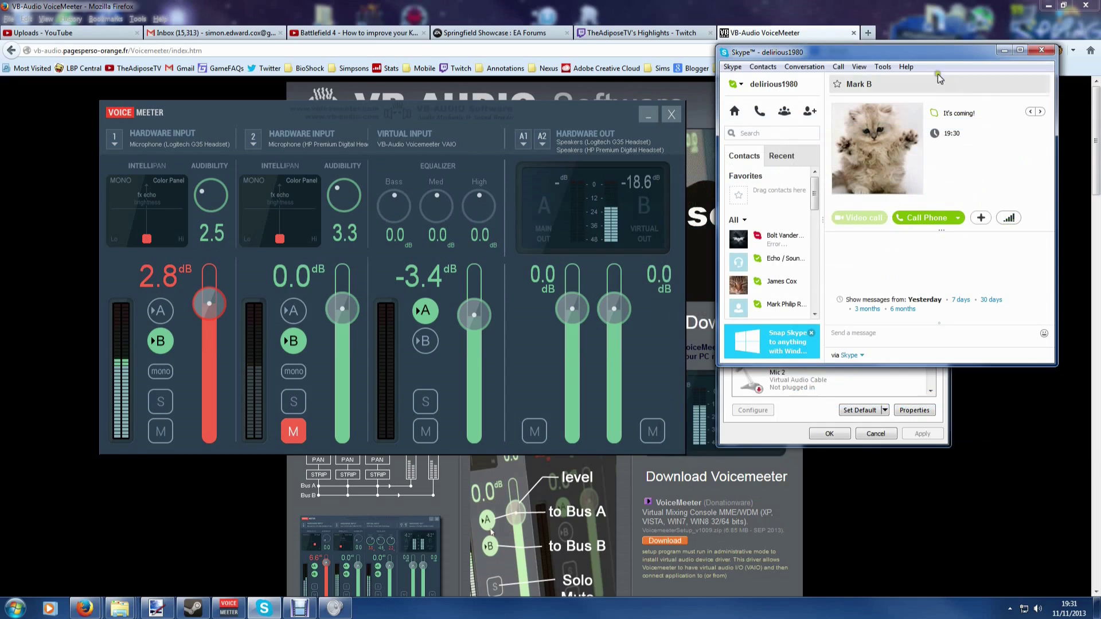
Step: Minimize Skype, re-enable bus A on the second mic and bus B on the virtual input, then bring Firefox forward
{"action": "left_click", "coordinate": [1004, 51]}
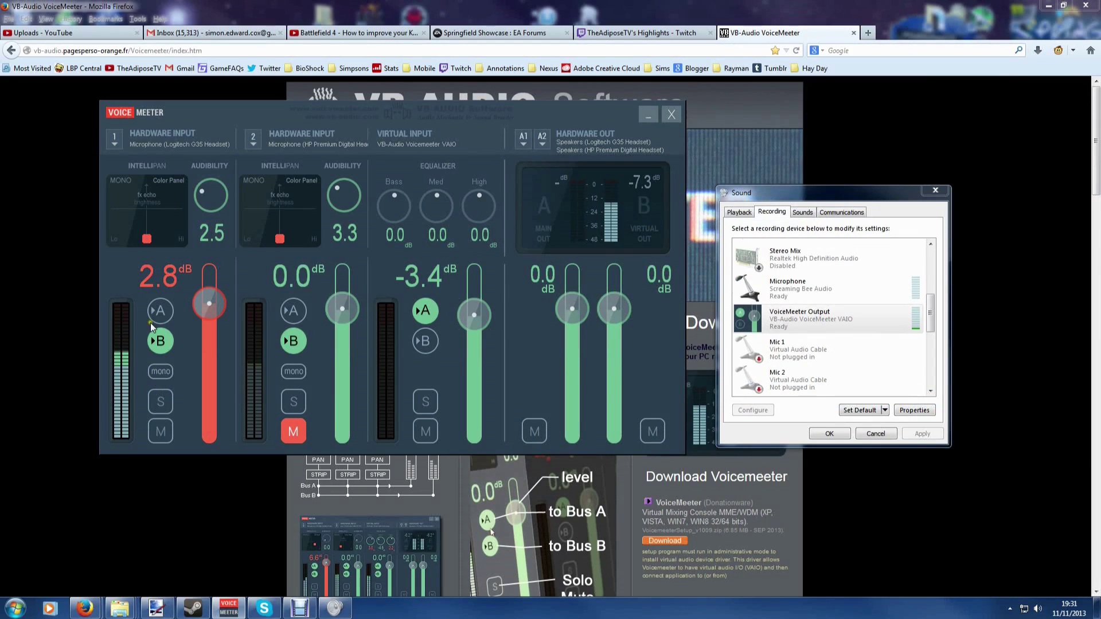
{"action": "left_click", "coordinate": [292, 312]}
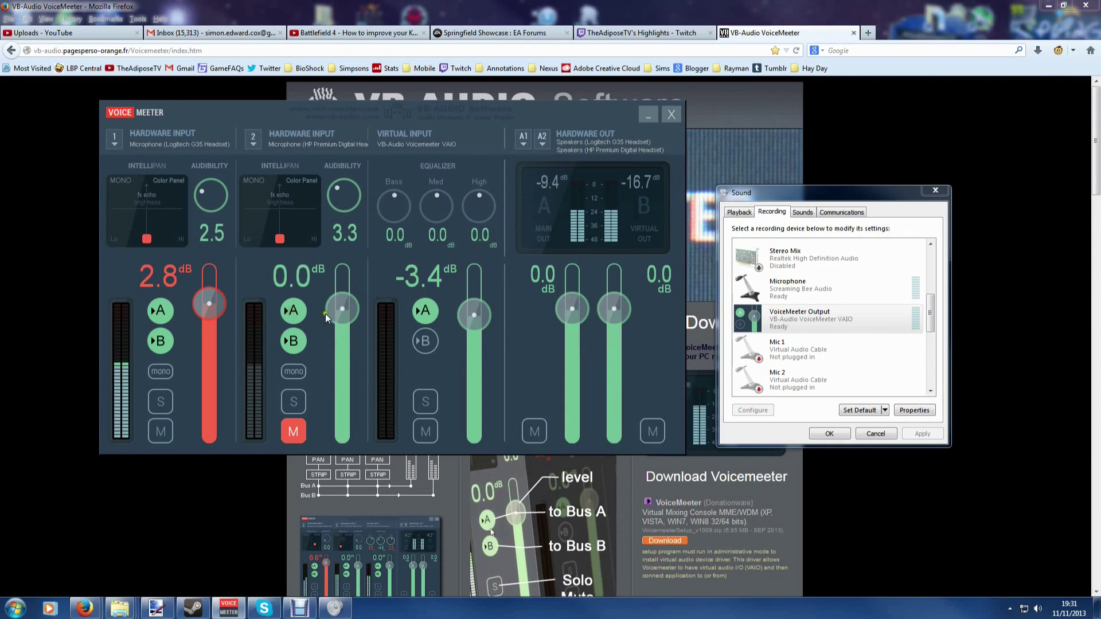
{"action": "left_click", "coordinate": [433, 340]}
{"action": "left_click", "coordinate": [281, 5]}
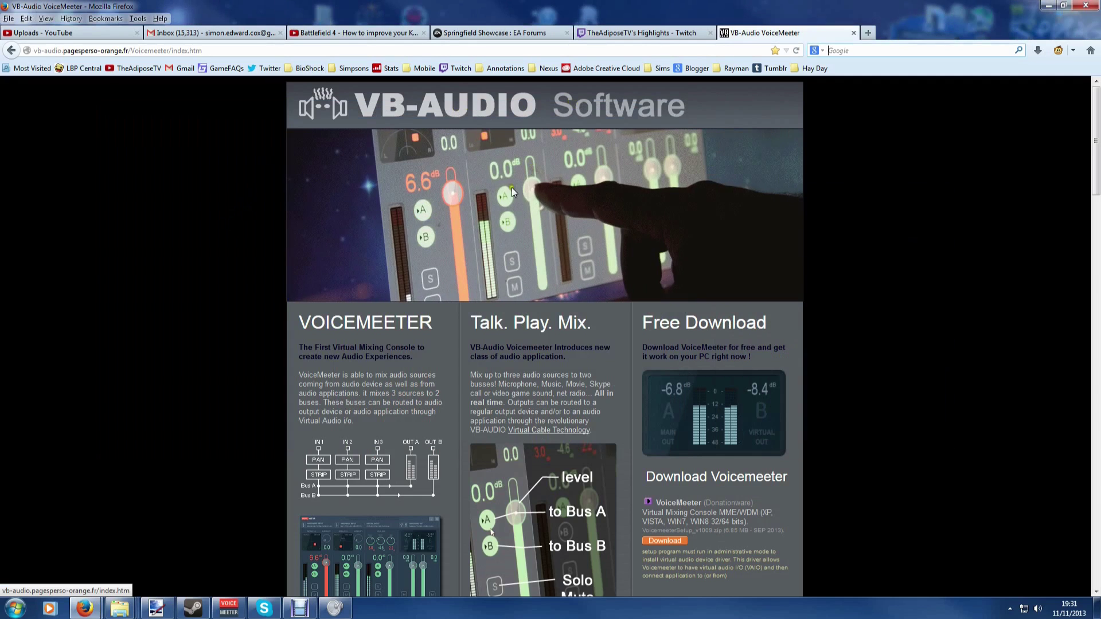
Step: Scroll further down the VoiceMeeter page, then restore the VoiceMeeter mixer from the taskbar
{"action": "scroll", "coordinate": [350, 300], "scroll_direction": "down", "scroll_amount": 5}
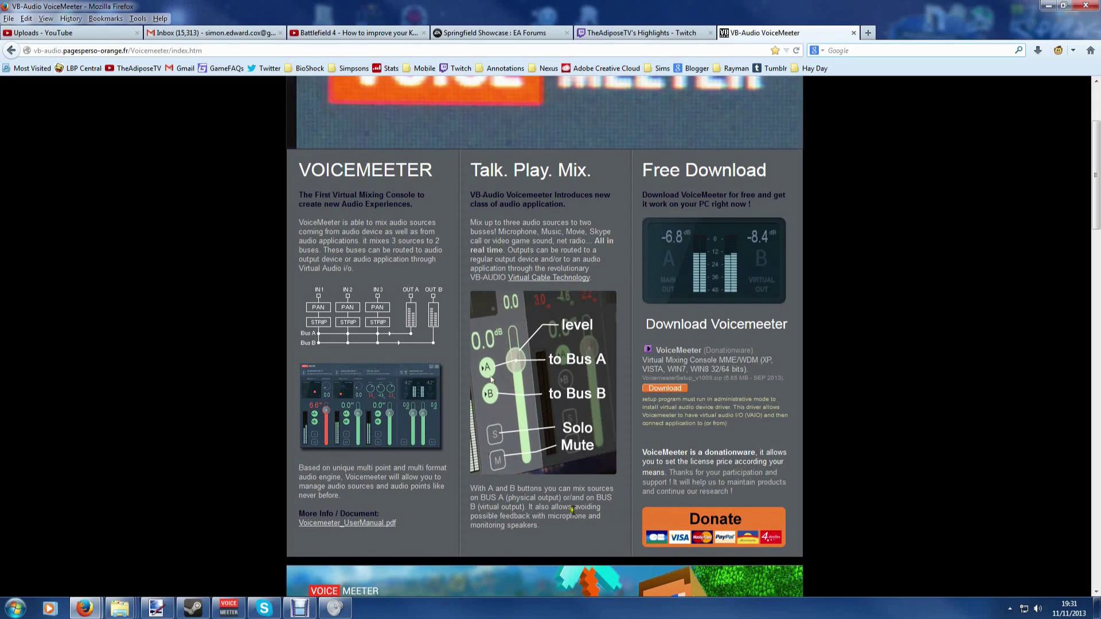
{"action": "left_click", "coordinate": [228, 608]}
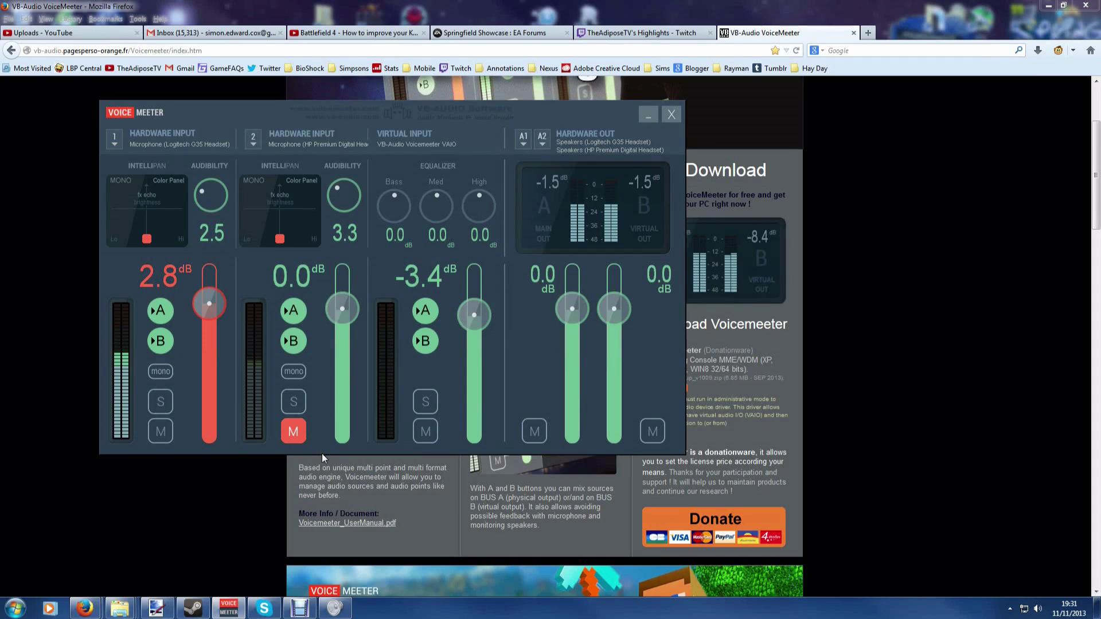
Step: Reset the Hardware Input 1 fader to 0.0 dB, then raise it to 1.6 dB
{"action": "double_click", "coordinate": [215, 311]}
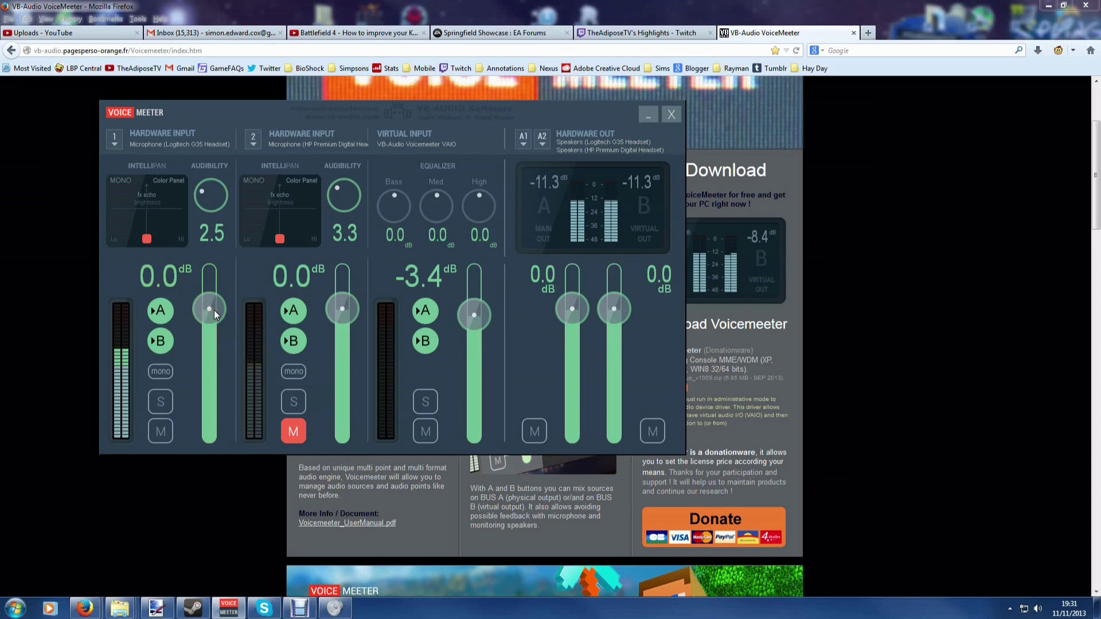
{"action": "left_click_drag", "start_coordinate": [215, 311], "coordinate": [210, 308]}
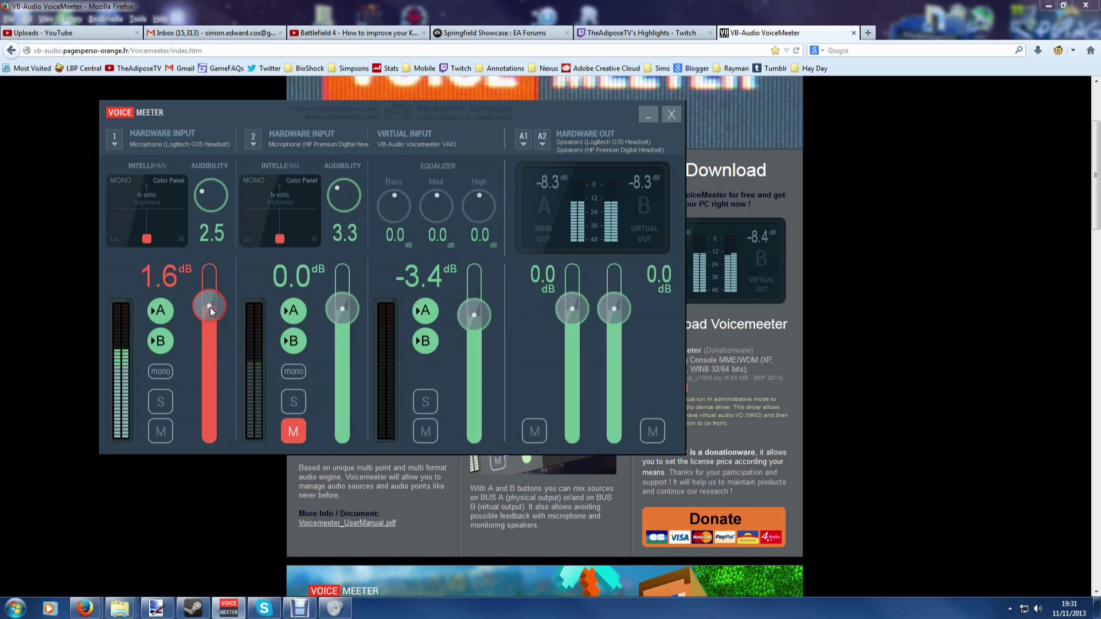